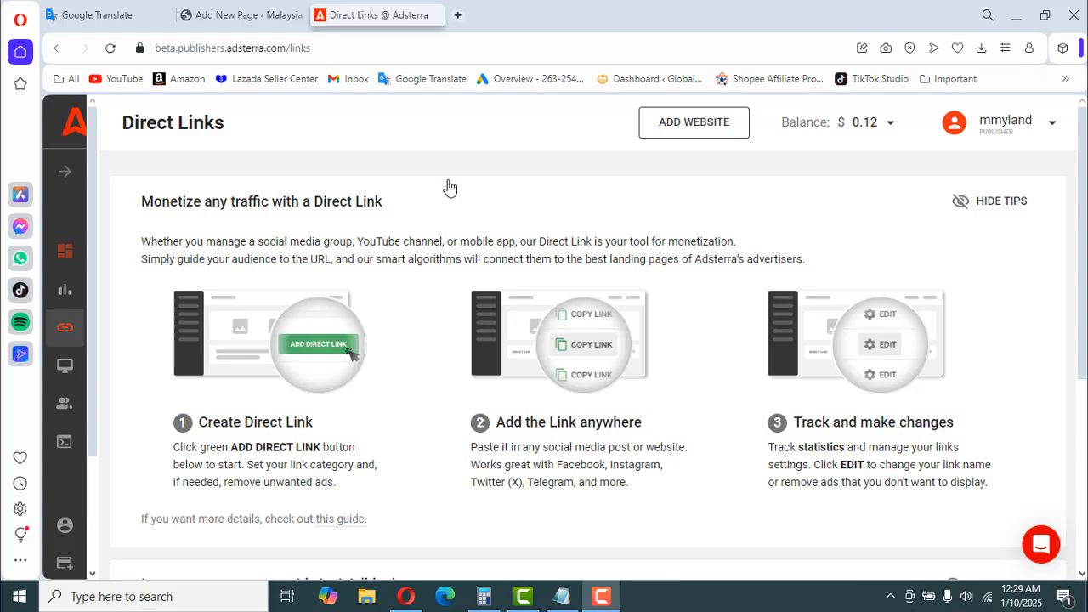
- Copy the URL of DirectLink_2 from the direct links list and switch to the WordPress new page editor
{"action": "scroll", "coordinate": [491, 289], "scroll_direction": "down", "scroll_amount": 4}
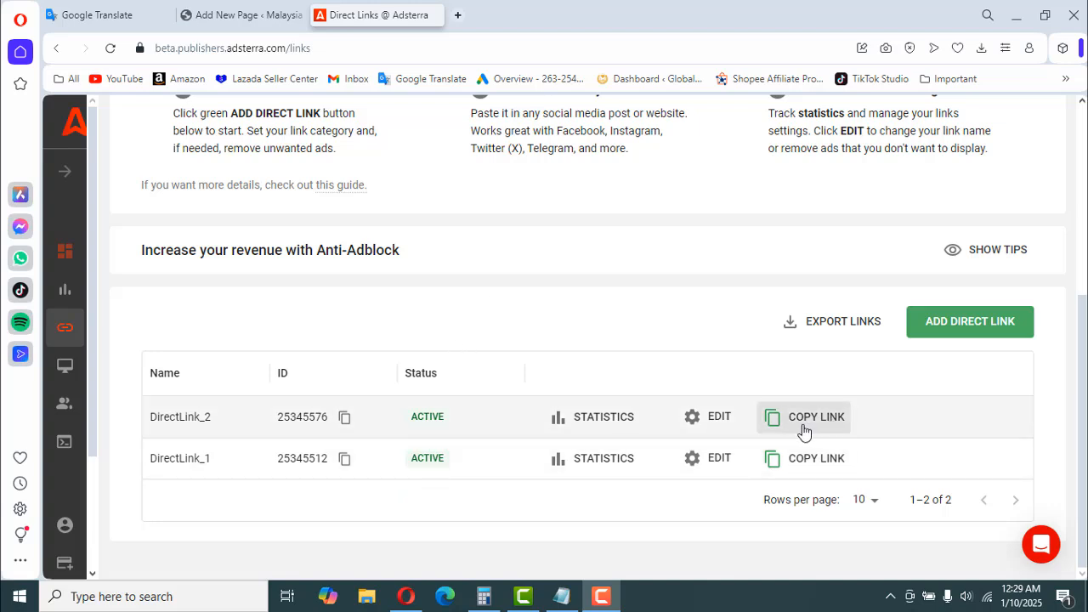
{"action": "left_click", "coordinate": [803, 431]}
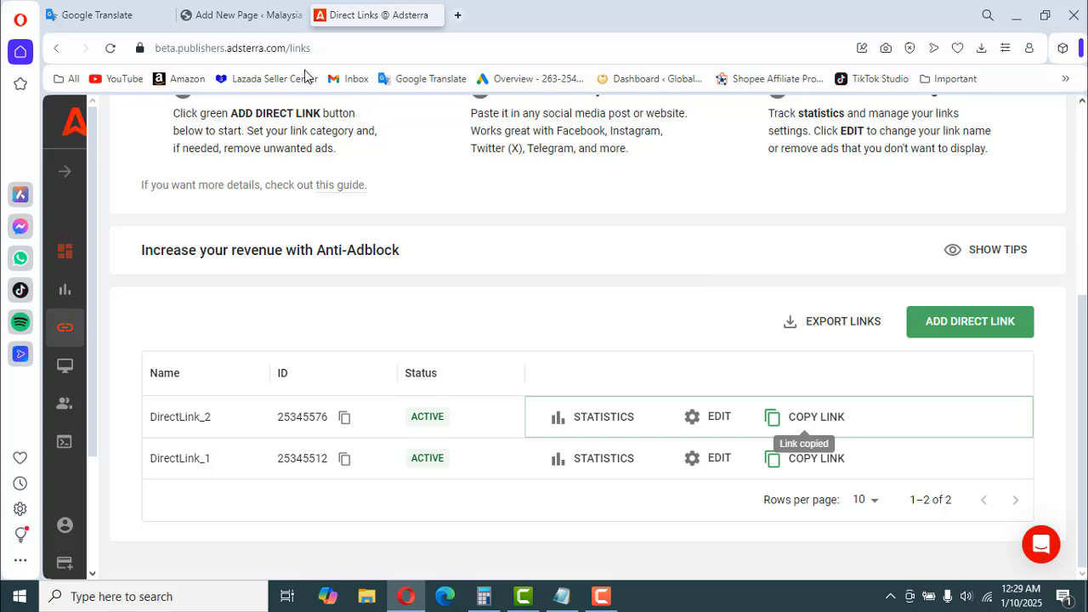
{"action": "left_click", "coordinate": [237, 14]}
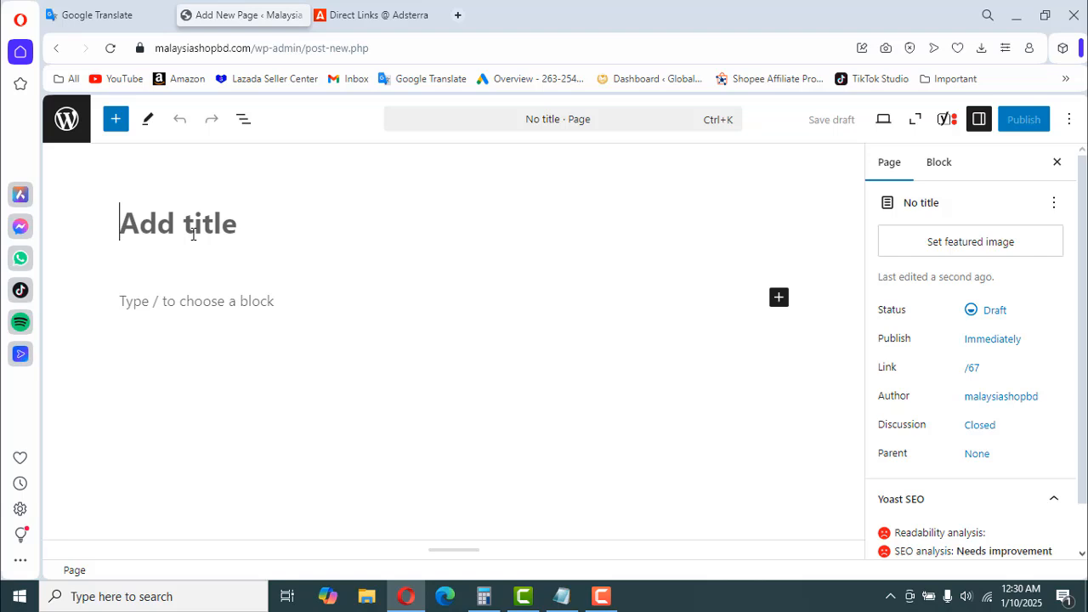
- Title the new page "Full Movies"
{"action": "type", "text": "Fu"}
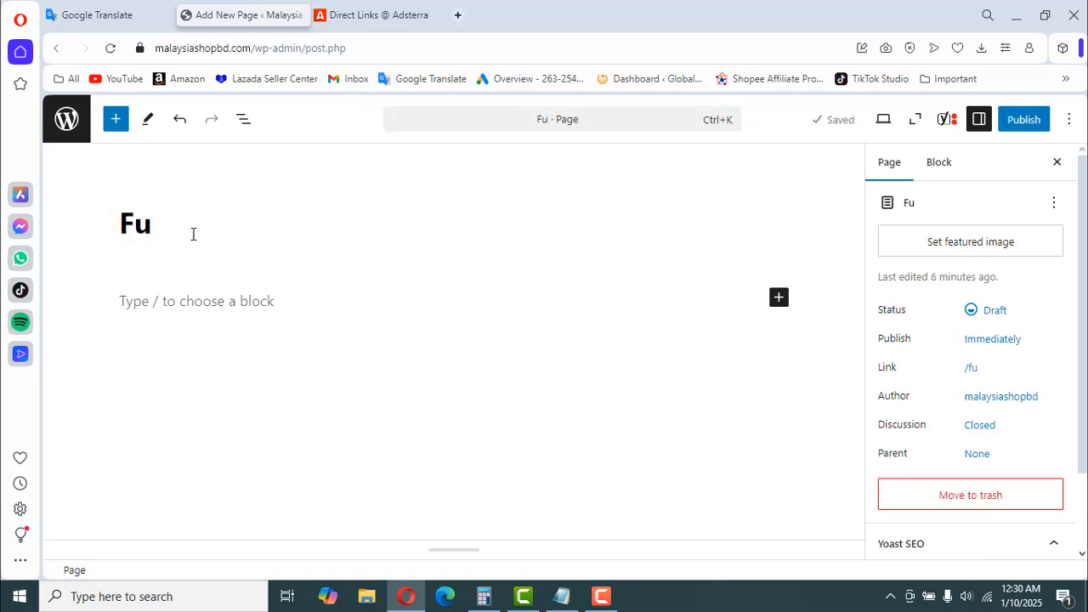
{"action": "type", "text": "ll Mo"}
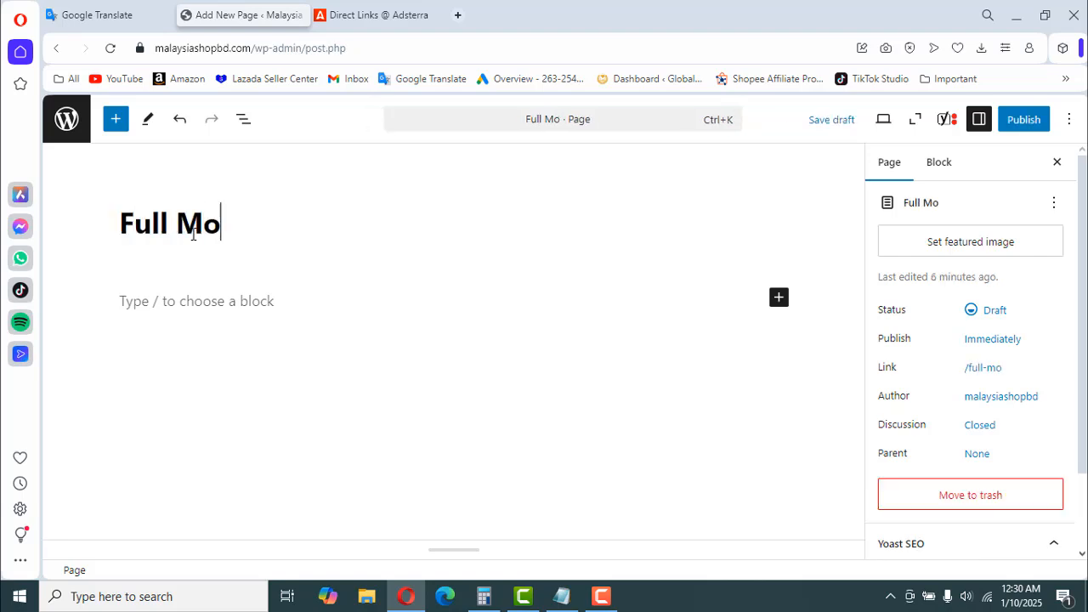
{"action": "type", "text": "ve"}
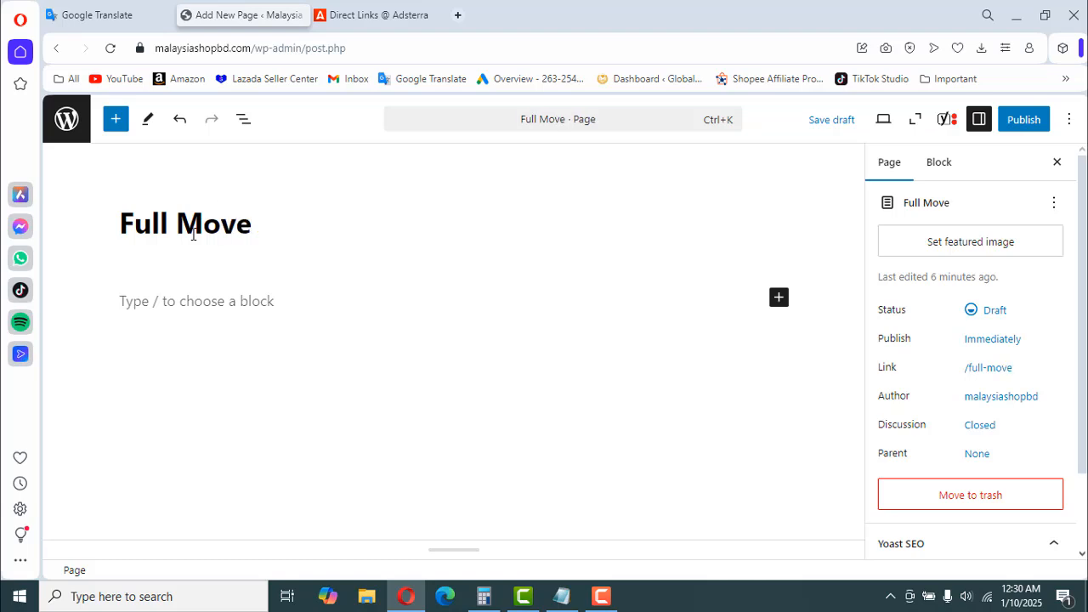
{"action": "type", "text": "i"}
{"action": "key", "text": "BackSpace"}
{"action": "key", "text": "BackSpace"}
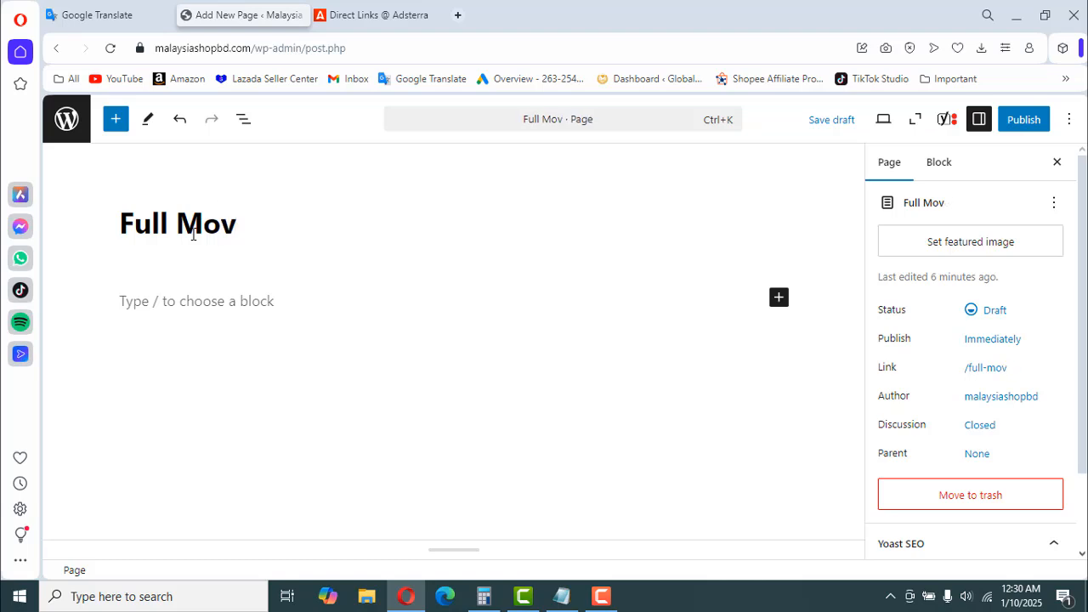
{"action": "type", "text": "ies"}
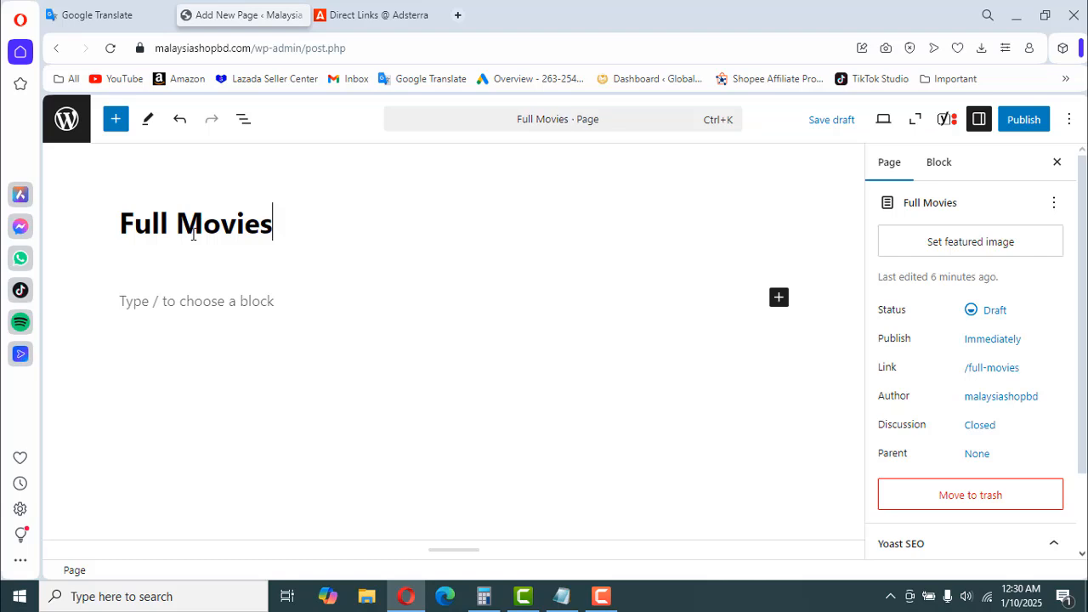
- Insert a Code block beneath the page title
{"action": "left_click", "coordinate": [200, 299]}
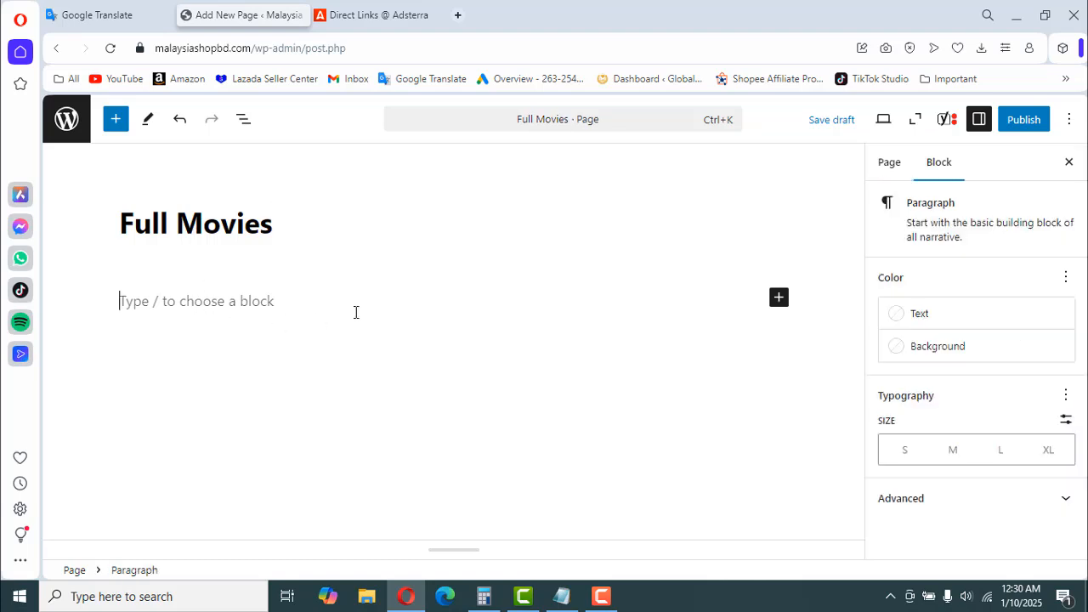
{"action": "left_click", "coordinate": [779, 296]}
{"action": "left_click", "coordinate": [909, 409]}
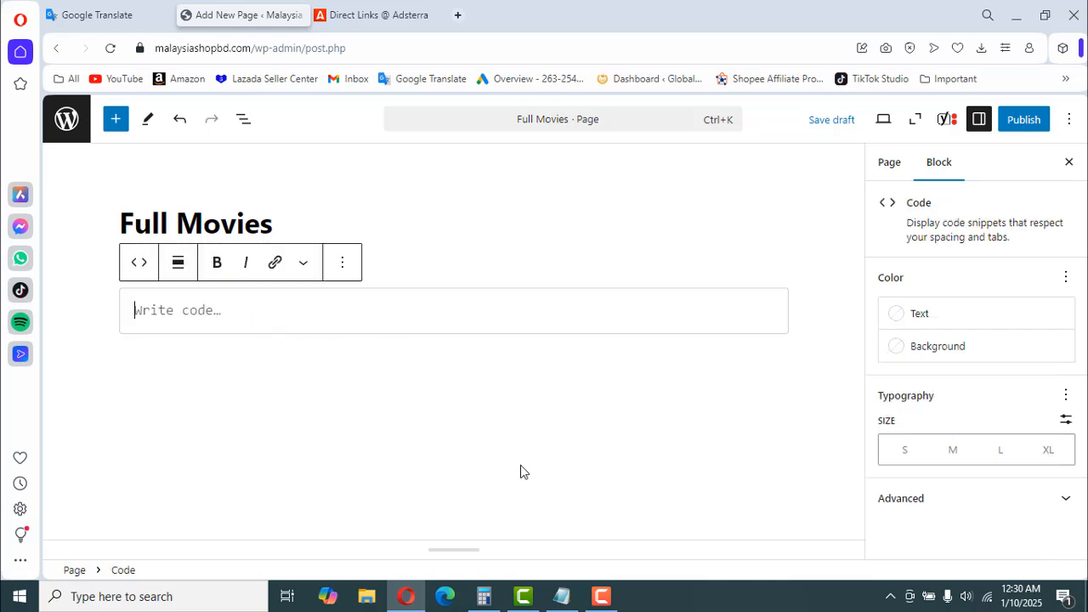
- Copy the meta refresh line containing delay_time and new_website_url from the Notepad file and paste it into the page's Code block
{"action": "left_click", "coordinate": [563, 602]}
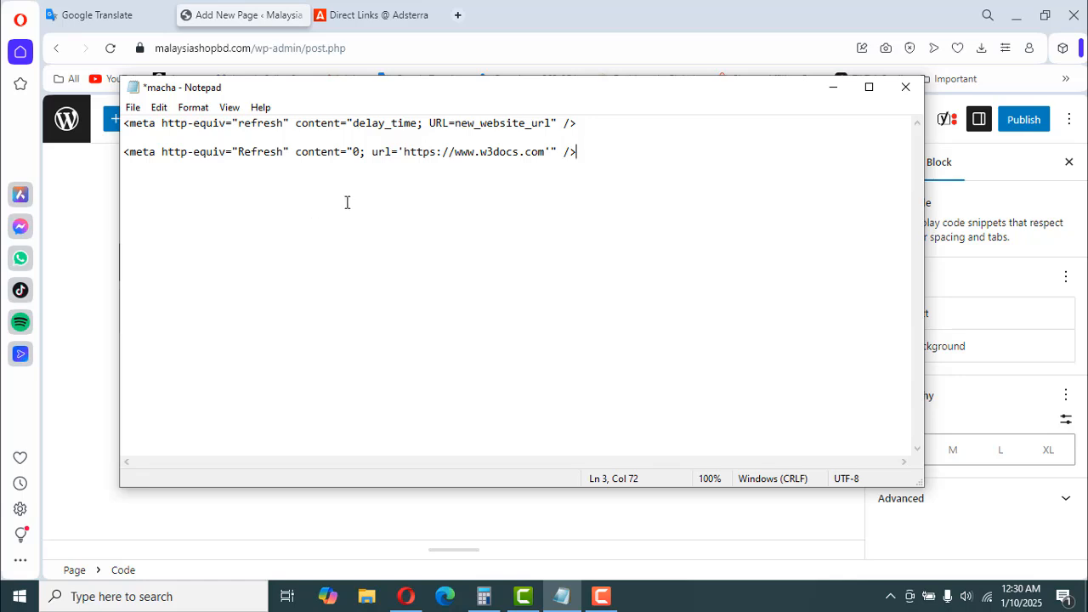
{"action": "left_click_drag", "start_coordinate": [579, 123], "coordinate": [121, 124]}
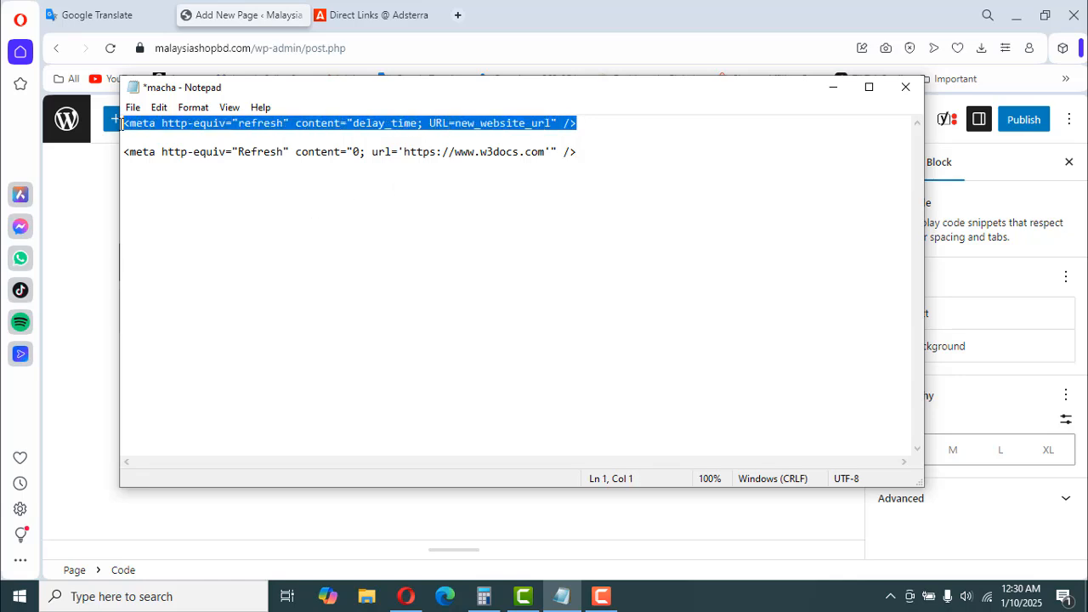
{"action": "right_click", "coordinate": [183, 123]}
{"action": "left_click", "coordinate": [224, 175]}
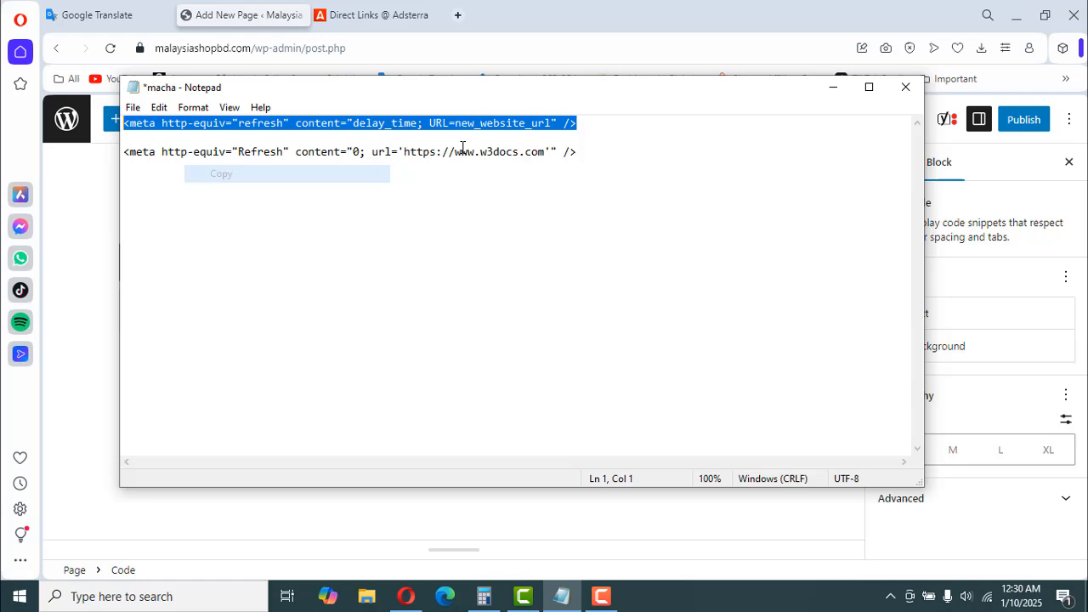
{"action": "left_click", "coordinate": [833, 88]}
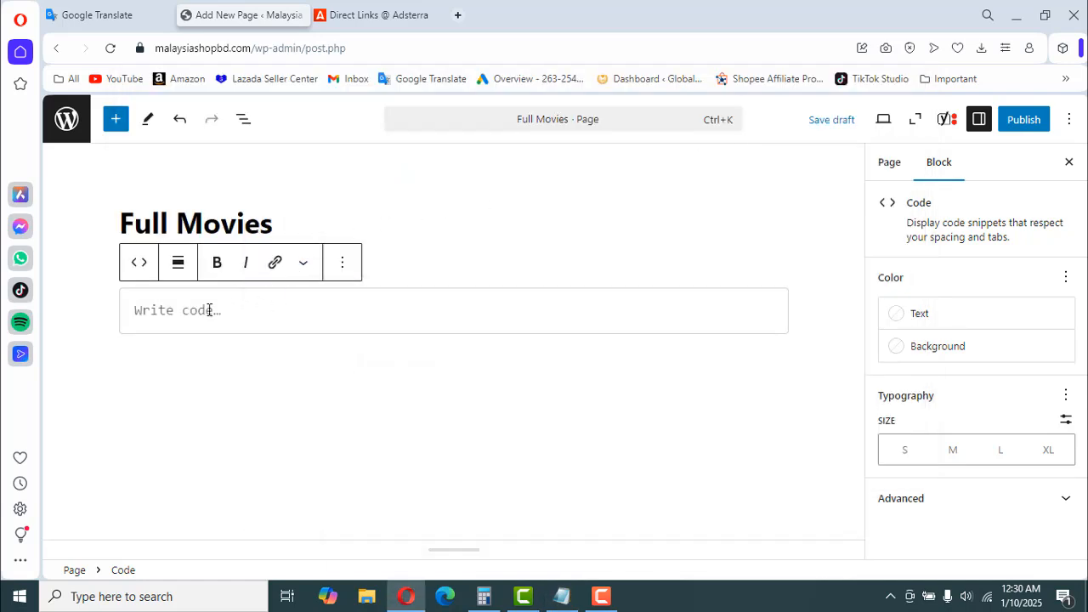
{"action": "right_click", "coordinate": [181, 318]}
{"action": "left_click", "coordinate": [224, 174]}
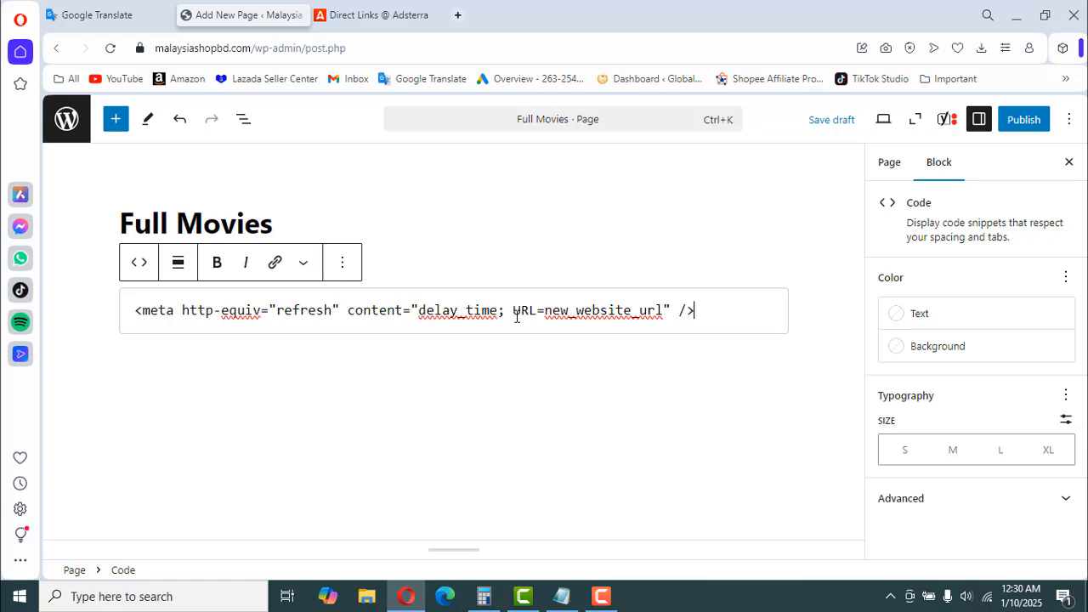
- Copy the URL of DirectLink_1 from the Adsterra direct links list and return to the WordPress page editor
{"action": "left_click_drag", "start_coordinate": [546, 312], "coordinate": [664, 317]}
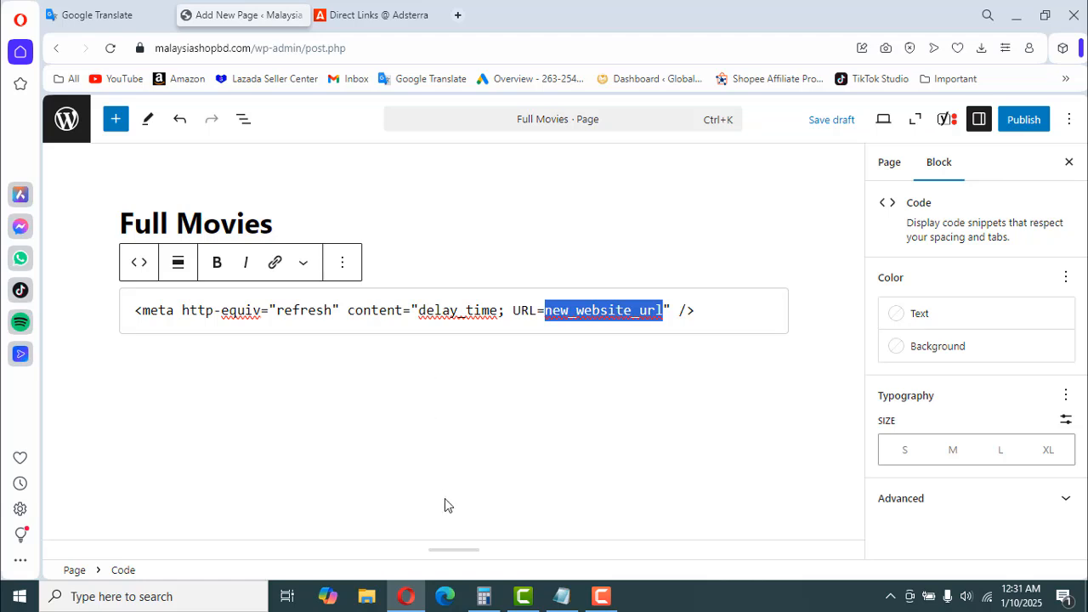
{"action": "left_click", "coordinate": [365, 15]}
{"action": "left_click", "coordinate": [799, 458]}
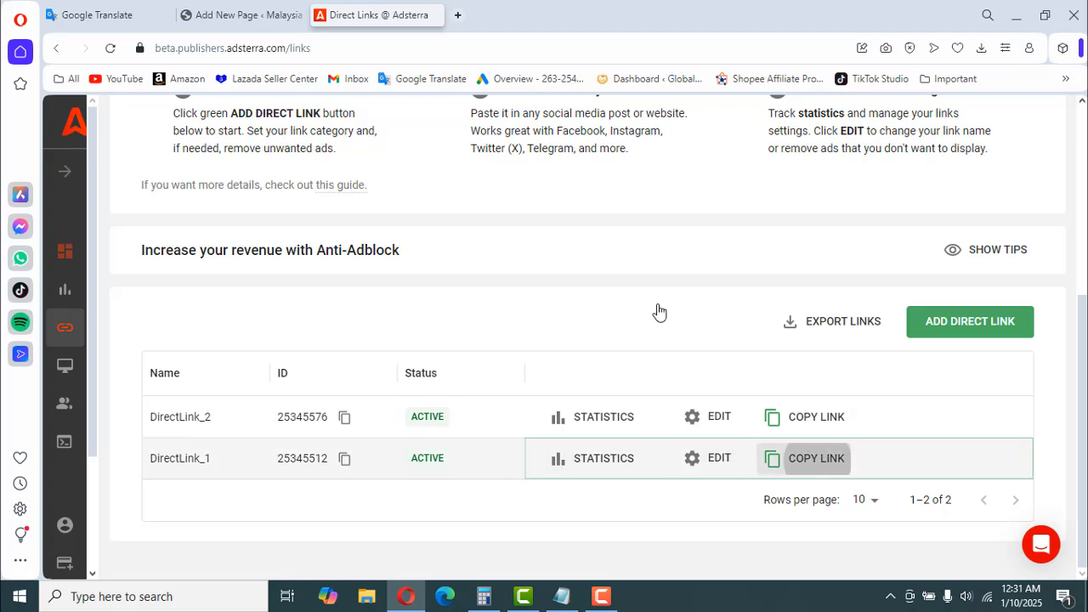
{"action": "left_click", "coordinate": [236, 15]}
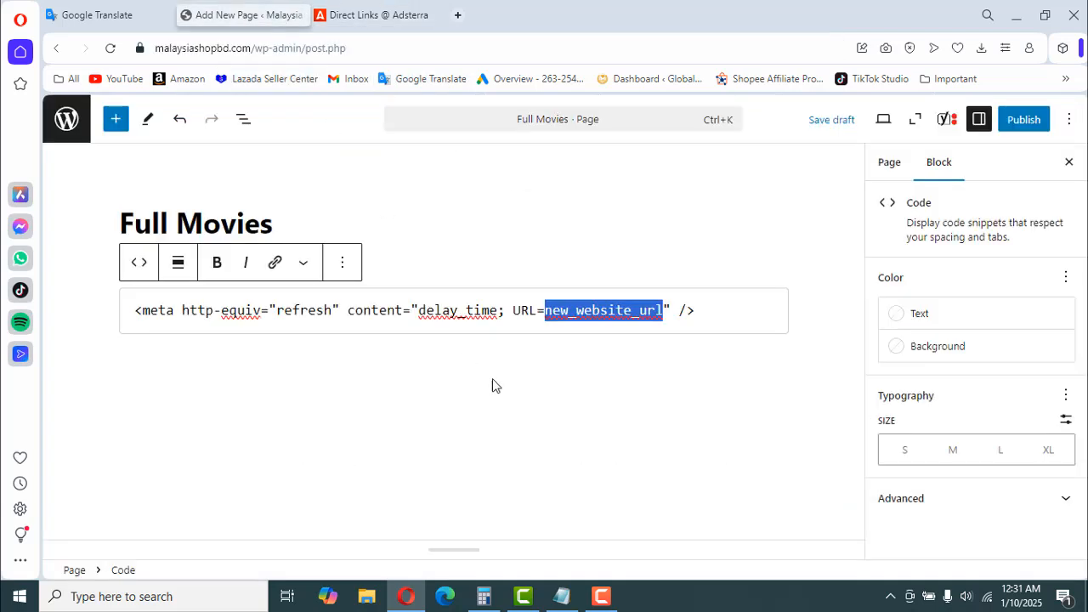
- Test the copied direct link in a new browser tab, and close that tab
{"action": "left_click", "coordinate": [457, 15]}
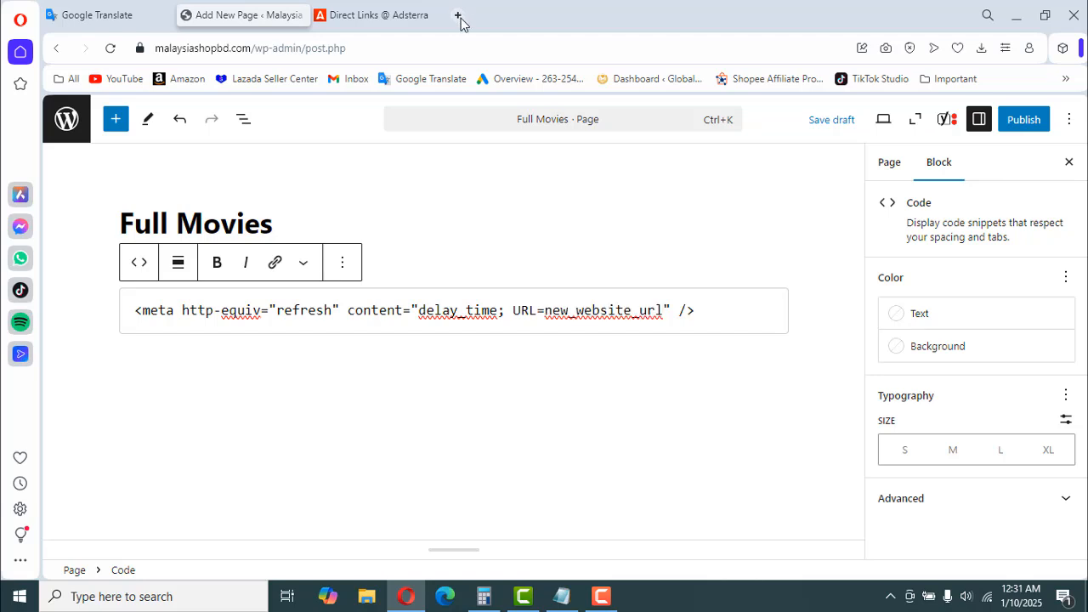
{"action": "right_click", "coordinate": [392, 49]}
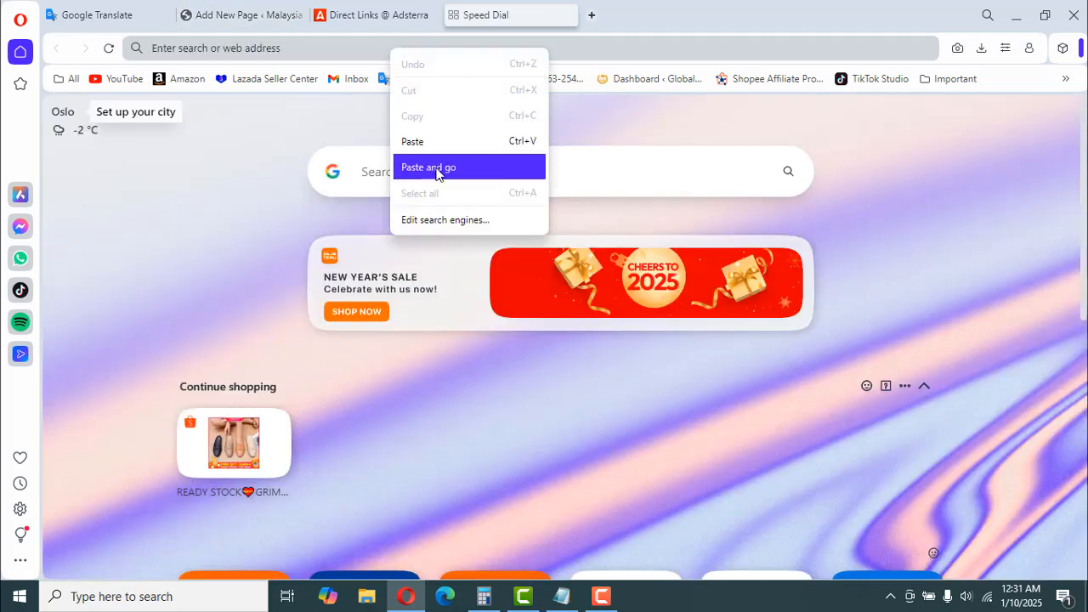
{"action": "left_click", "coordinate": [436, 167]}
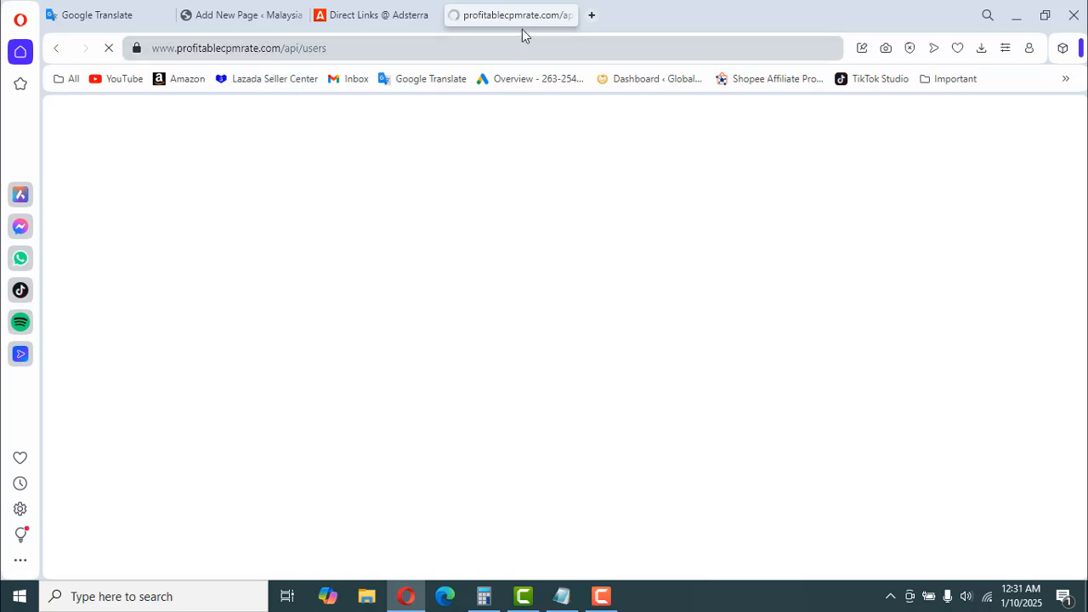
{"action": "left_click", "coordinate": [568, 16]}
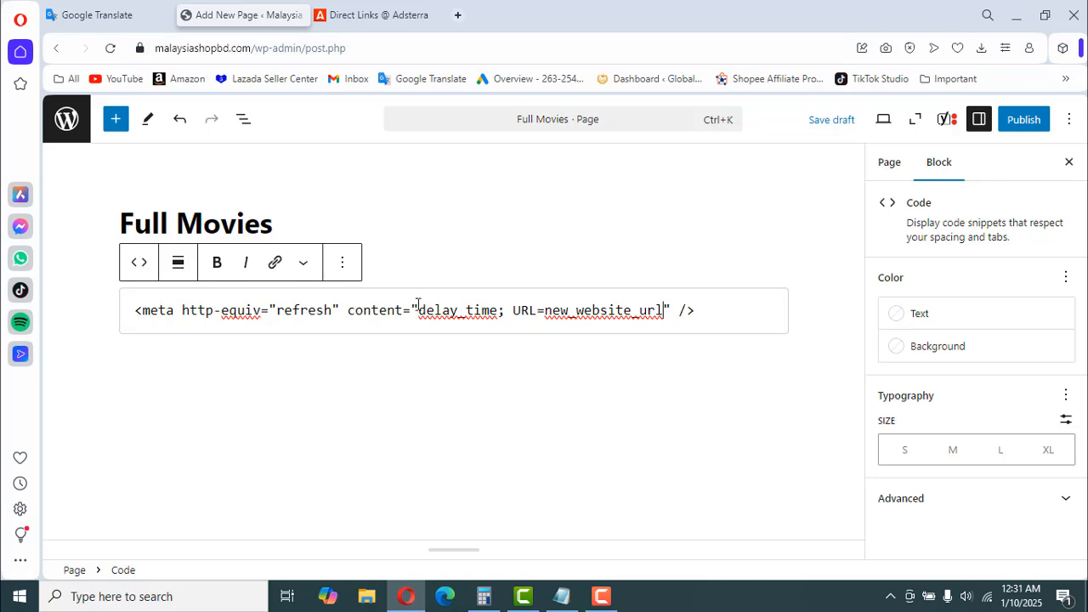
- Replace the new_website_url placeholder in the Code block with the copied direct link
{"action": "left_click_drag", "start_coordinate": [664, 310], "coordinate": [545, 309]}
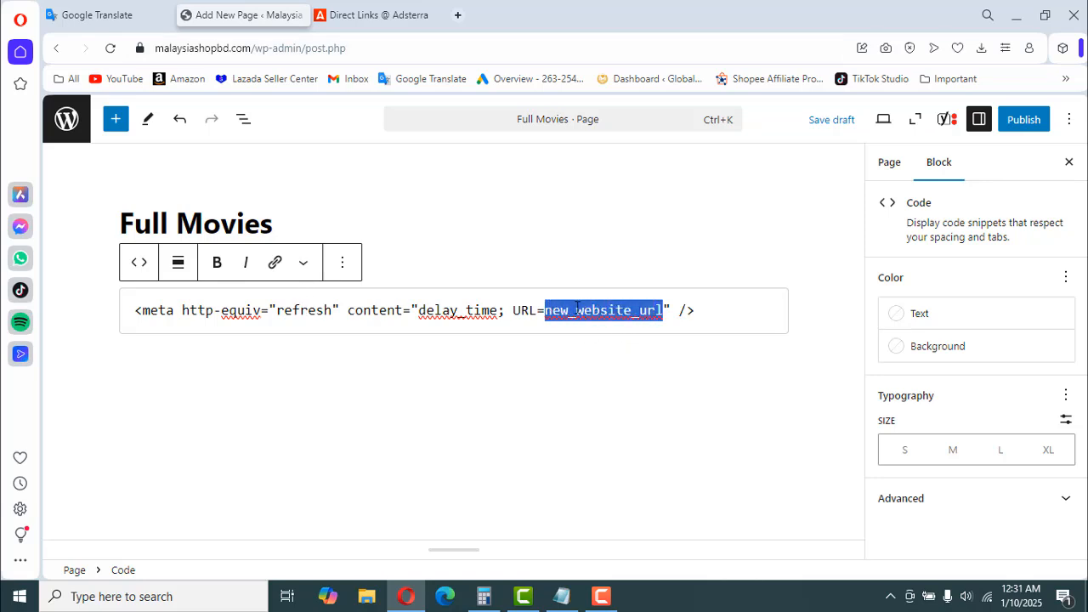
{"action": "right_click", "coordinate": [577, 308]}
{"action": "left_click", "coordinate": [639, 159]}
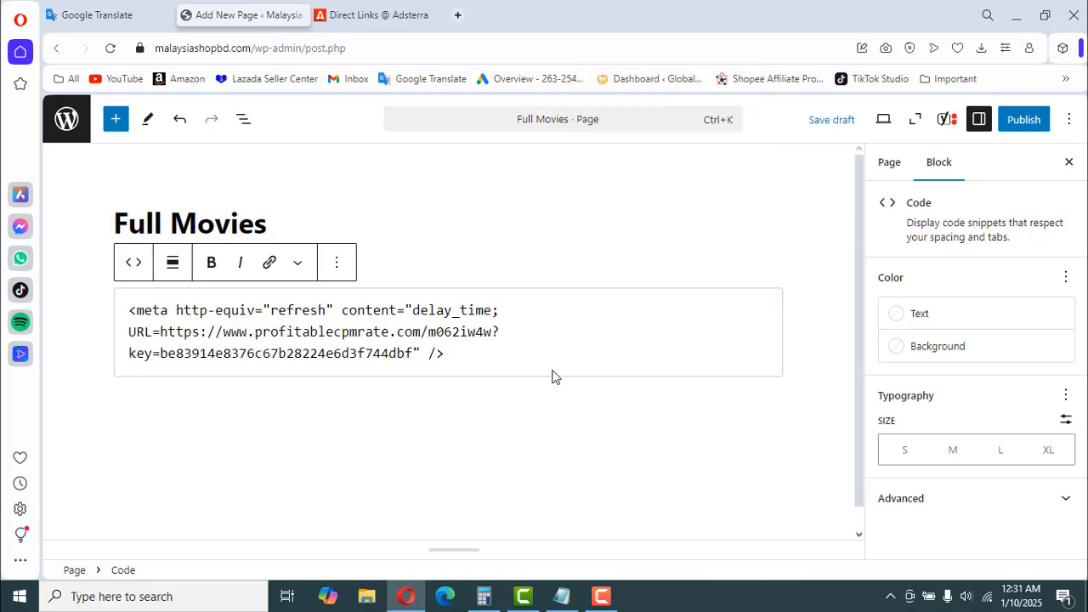
- Publish the Full Movies page with its current visibility and schedule settings
{"action": "left_click", "coordinate": [483, 357]}
{"action": "left_click", "coordinate": [1025, 122]}
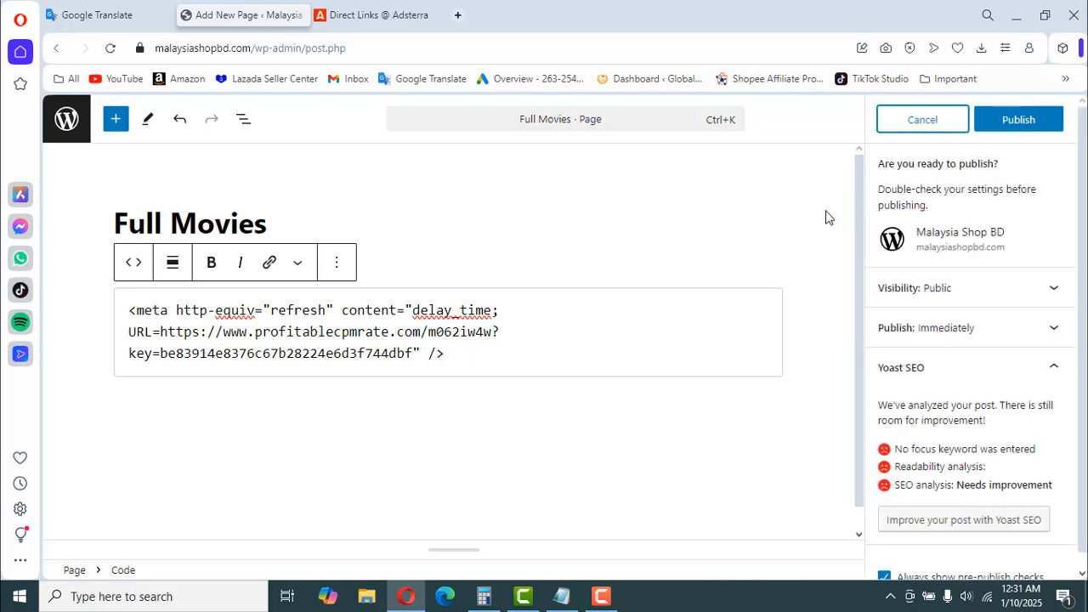
{"action": "left_click", "coordinate": [1034, 127]}
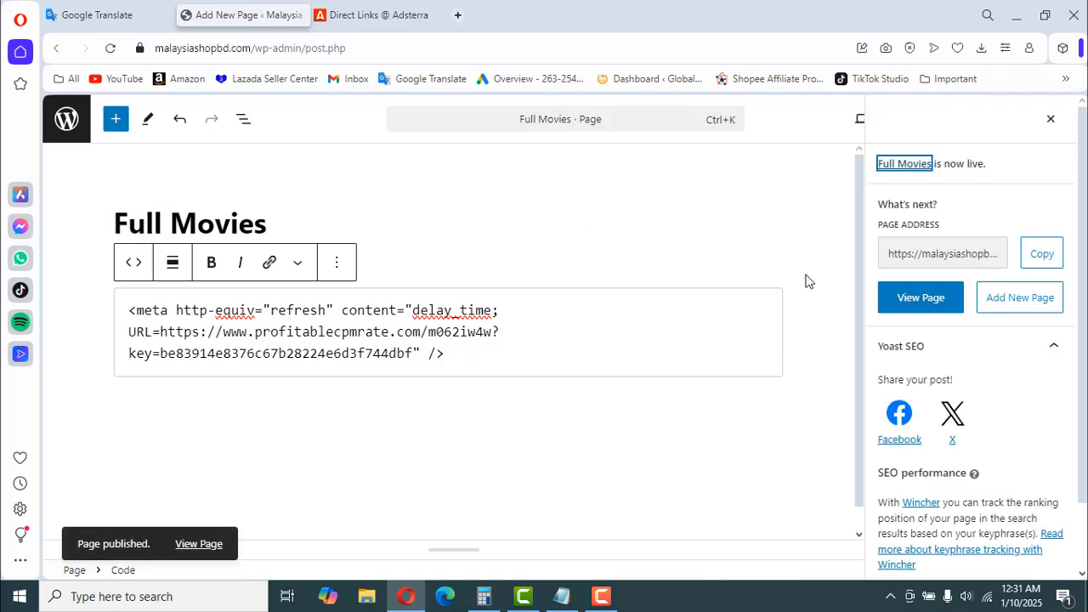
- Copy the published page's address and paste it on a separate line below the meta tags in the Notepad file
{"action": "left_click", "coordinate": [1041, 254]}
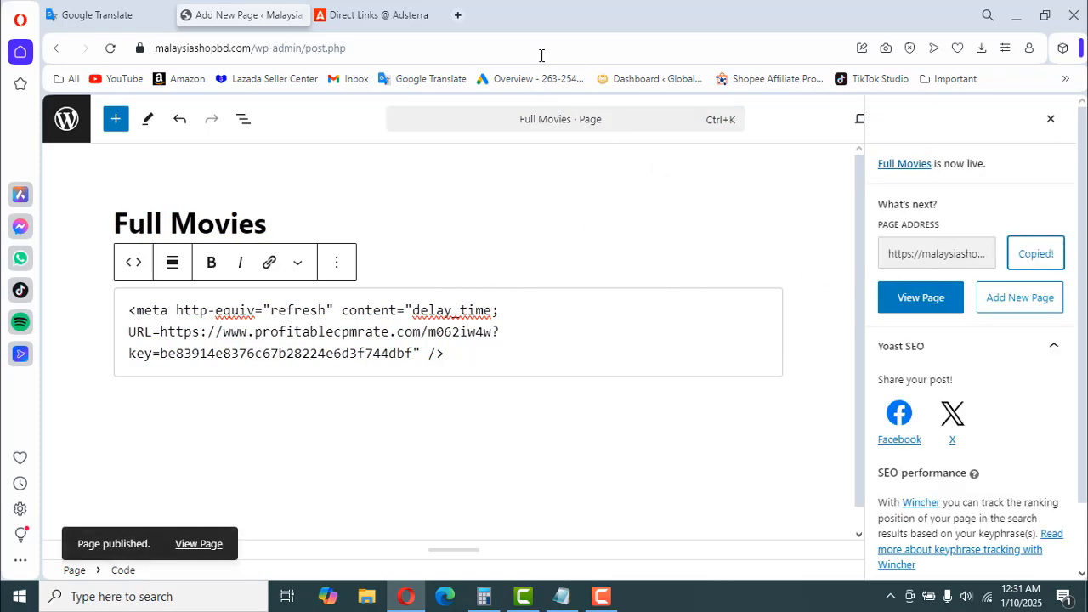
{"action": "left_click", "coordinate": [565, 596]}
{"action": "left_click", "coordinate": [603, 161]}
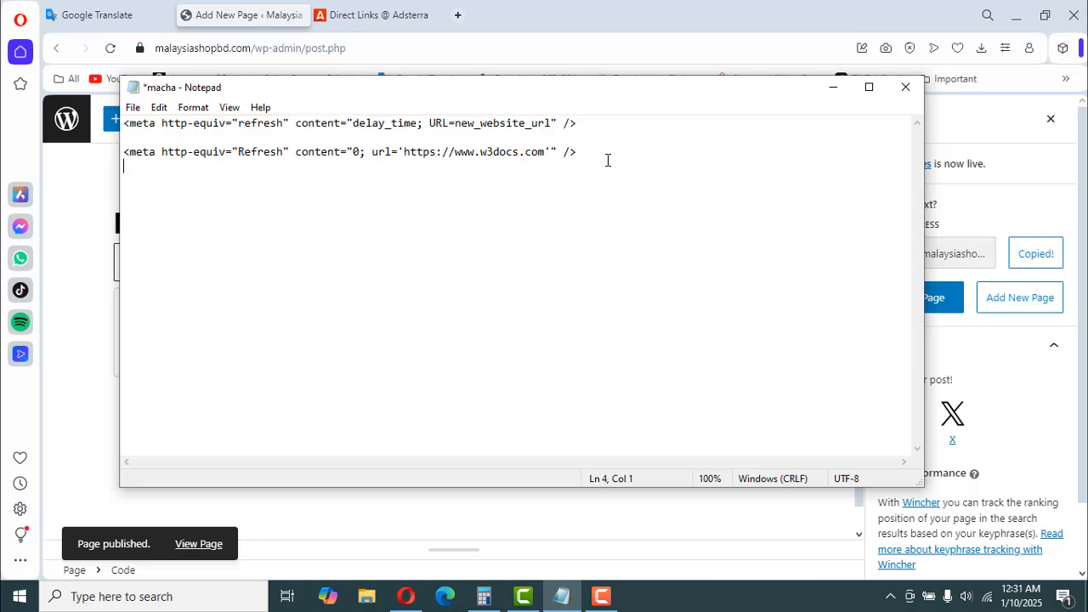
{"action": "left_click", "coordinate": [603, 153]}
{"action": "left_click", "coordinate": [545, 179]}
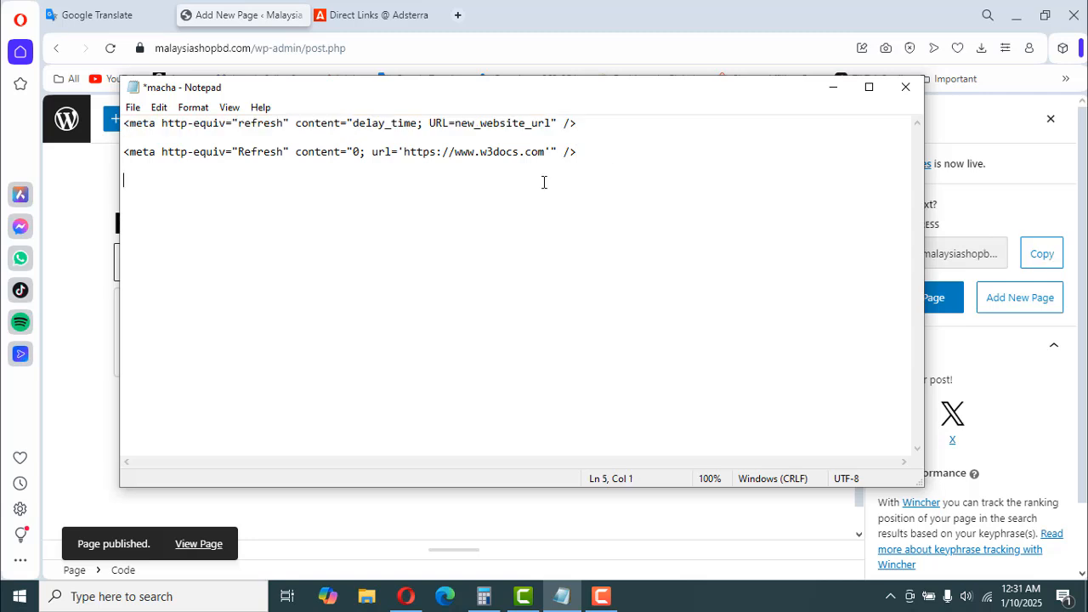
{"action": "right_click", "coordinate": [402, 206]}
{"action": "left_click", "coordinate": [451, 275]}
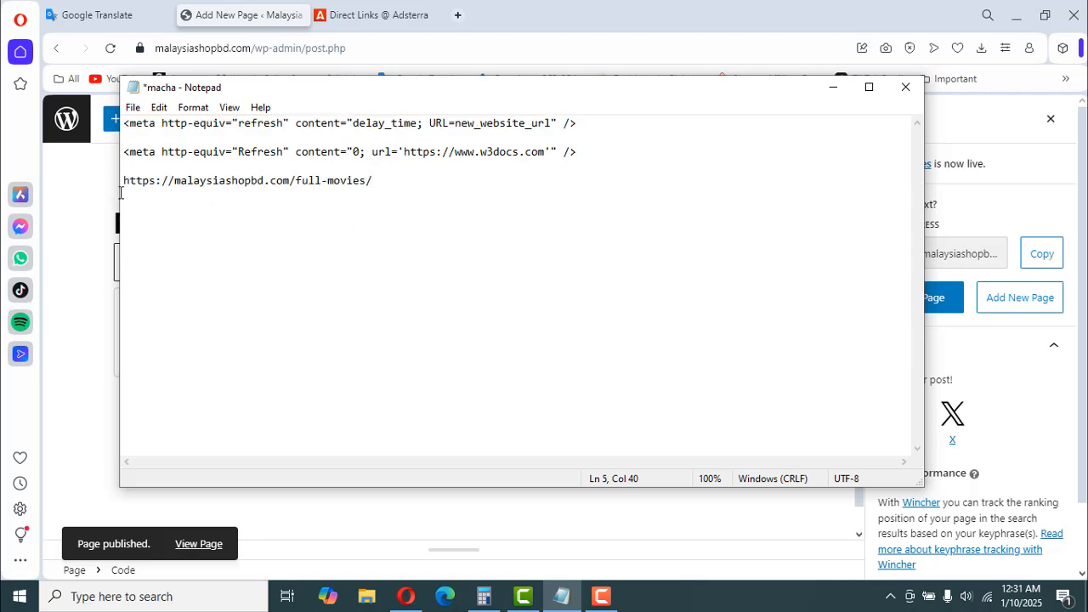
{"action": "left_click_drag", "start_coordinate": [375, 180], "coordinate": [122, 180]}
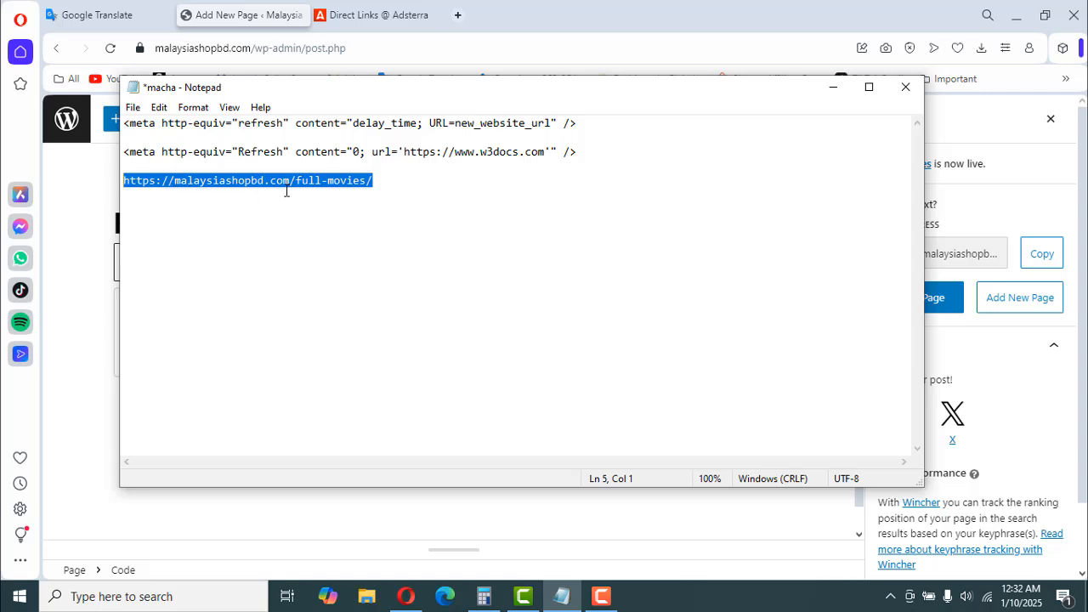
{"action": "right_click", "coordinate": [332, 180]}
{"action": "left_click", "coordinate": [372, 234]}
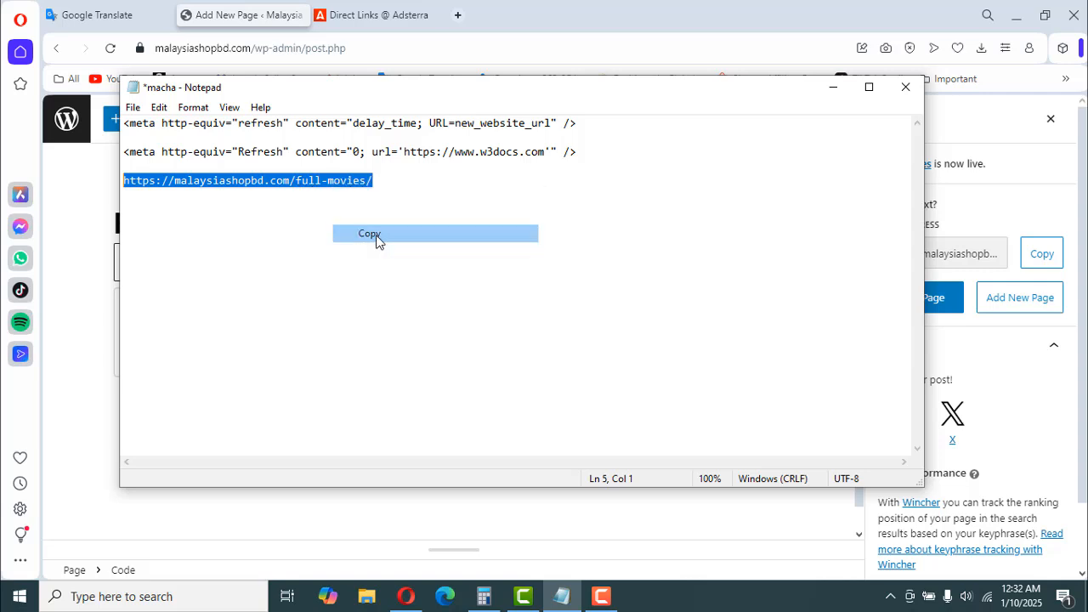
{"action": "left_click", "coordinate": [834, 88]}
{"action": "left_click", "coordinate": [457, 14]}
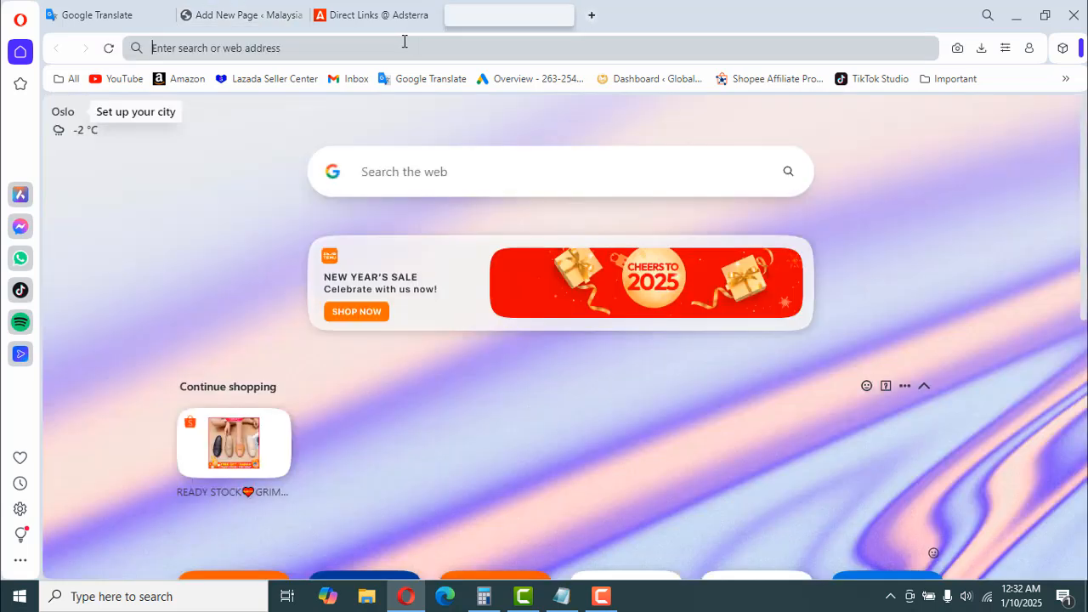
{"action": "right_click", "coordinate": [399, 51]}
{"action": "left_click", "coordinate": [454, 165]}
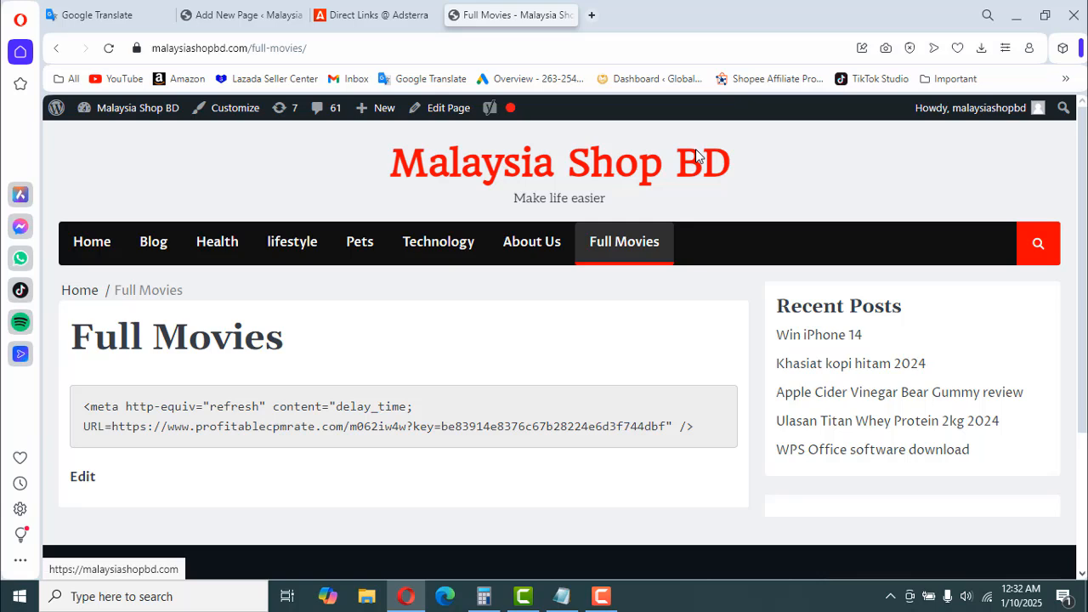
{"action": "scroll", "coordinate": [481, 391], "scroll_direction": "down", "scroll_amount": 1}
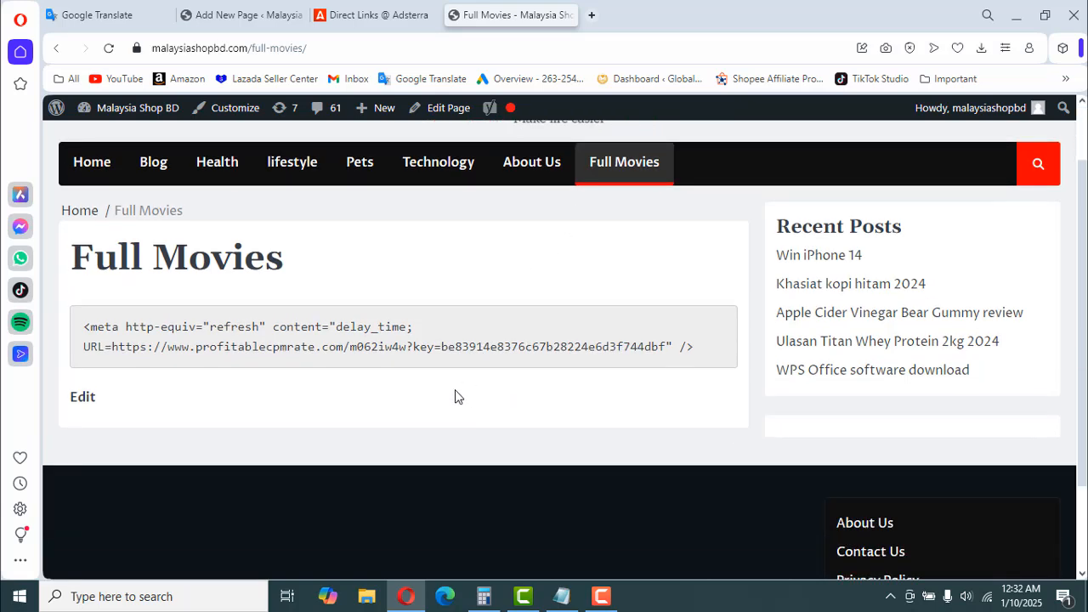
{"action": "scroll", "coordinate": [455, 397], "scroll_direction": "up", "scroll_amount": 1}
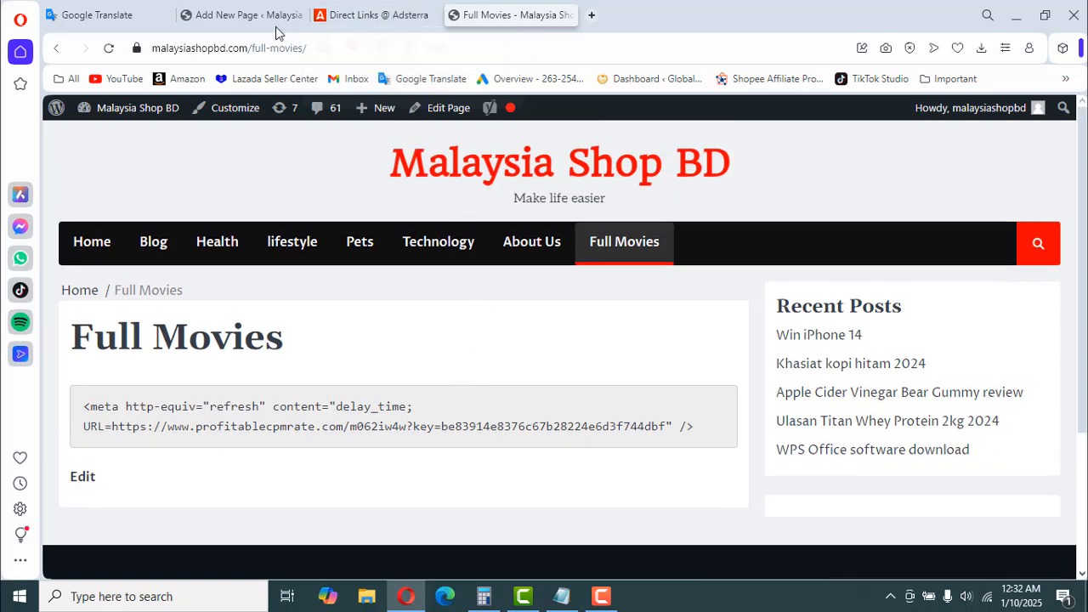
- Return to the Full Movies page editor and cut the whole meta refresh tag out of the Code block
{"action": "left_click", "coordinate": [229, 22]}
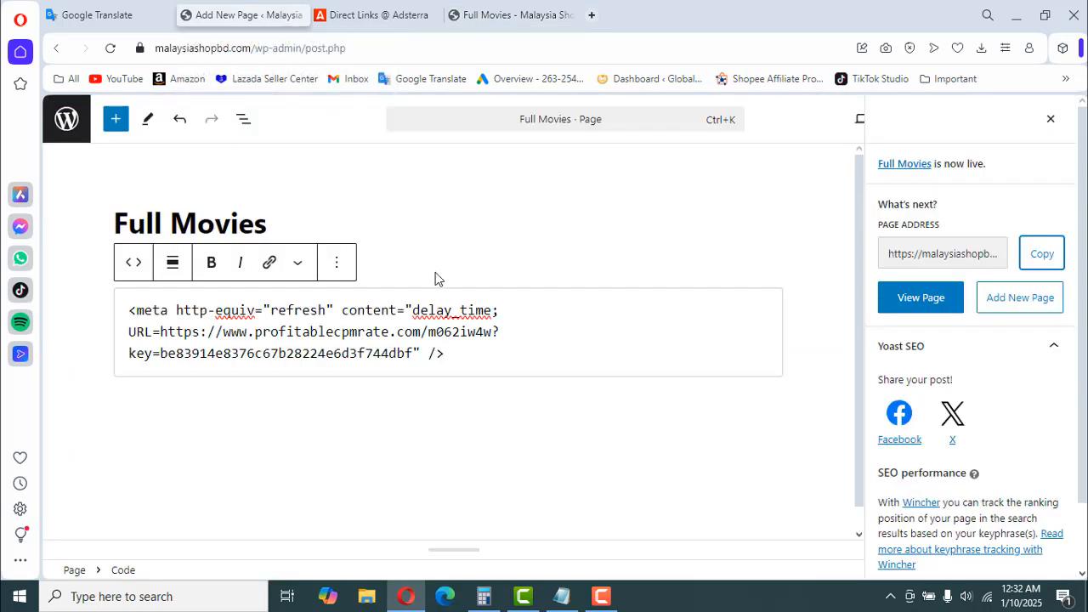
{"action": "left_click_drag", "start_coordinate": [448, 355], "coordinate": [111, 313]}
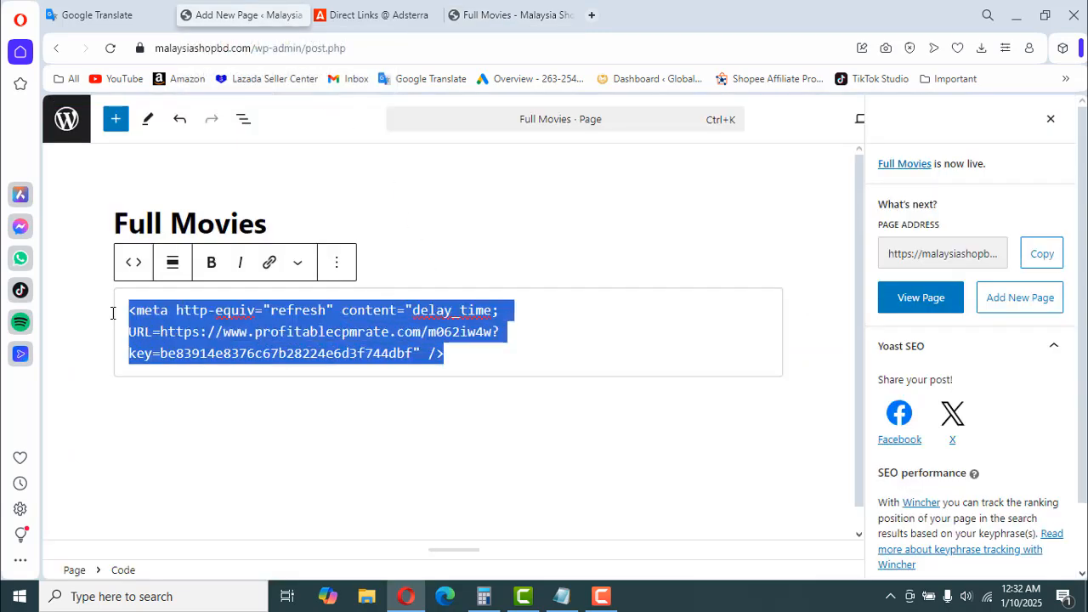
{"action": "right_click", "coordinate": [221, 326]}
{"action": "left_click", "coordinate": [267, 48]}
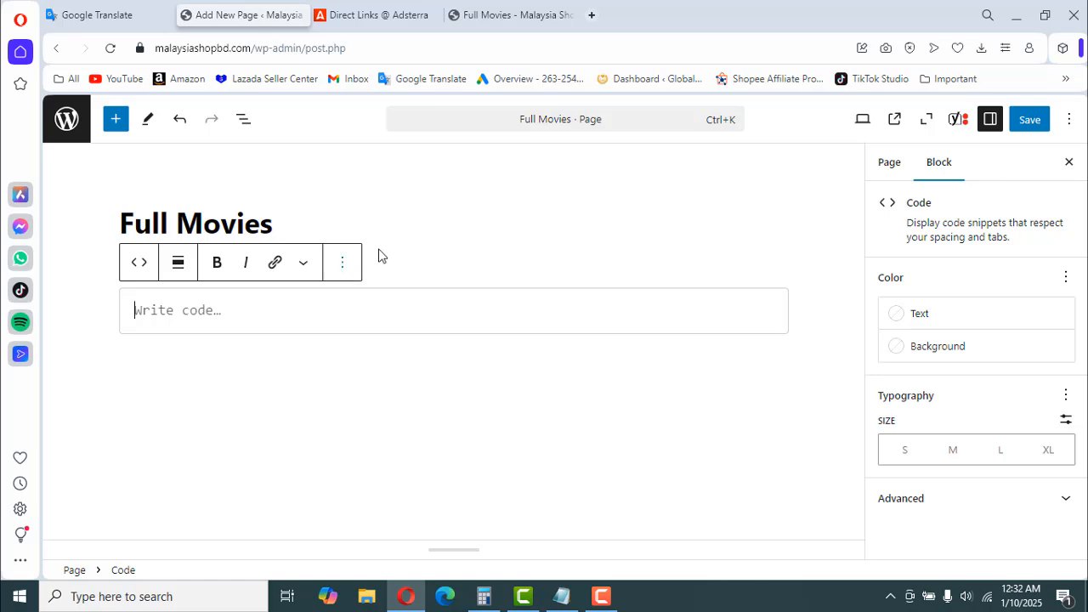
- Delete the emptied Code block from the Full Movies page
{"action": "left_click", "coordinate": [412, 235]}
{"action": "left_click", "coordinate": [310, 307]}
{"action": "left_click", "coordinate": [342, 263]}
{"action": "scroll", "coordinate": [384, 484], "scroll_direction": "down", "scroll_amount": 3}
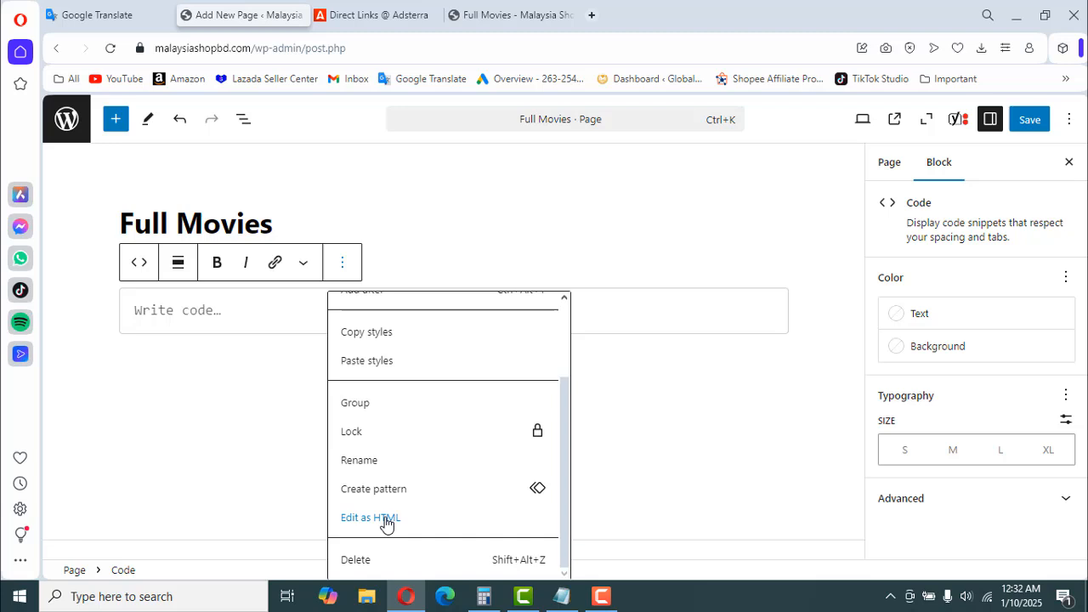
{"action": "left_click", "coordinate": [365, 561]}
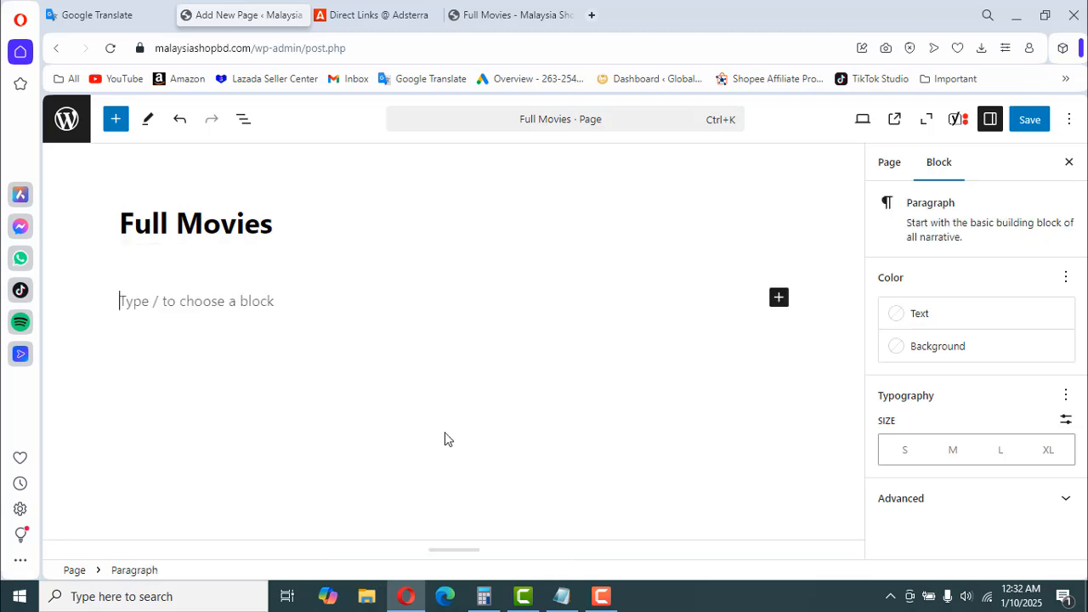
- Browse all available blocks and insert a Custom HTML block below the Full Movies title
{"action": "left_click", "coordinate": [779, 298]}
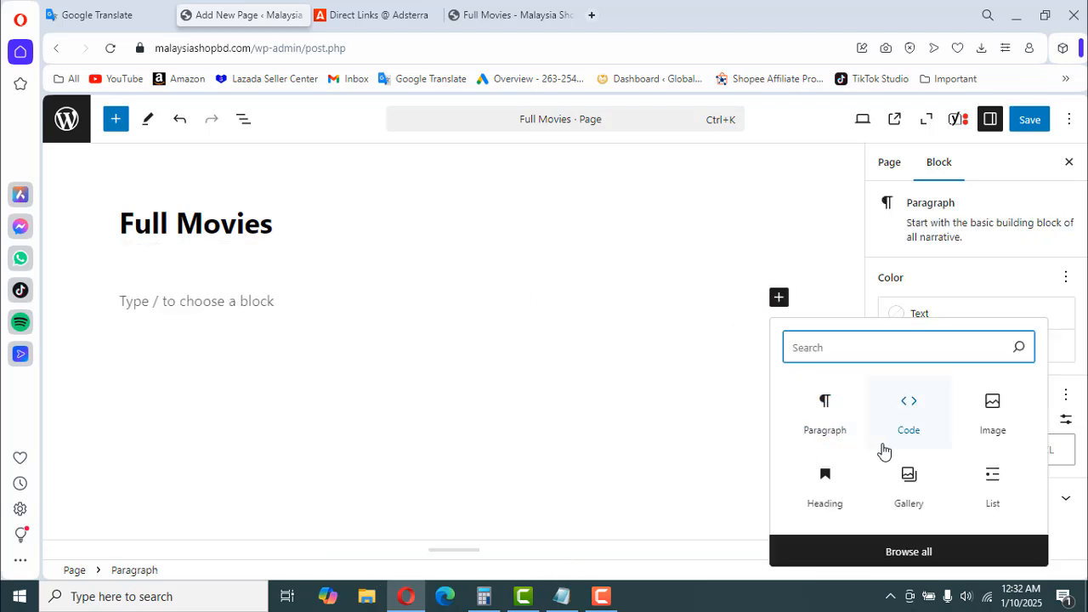
{"action": "left_click", "coordinate": [898, 552]}
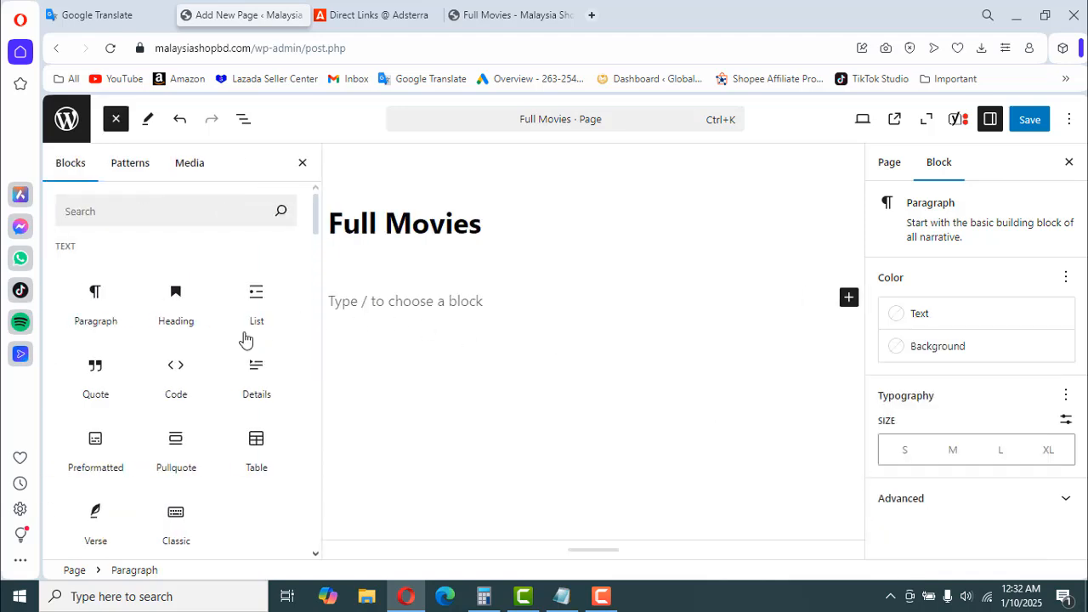
{"action": "scroll", "coordinate": [204, 406], "scroll_direction": "down", "scroll_amount": 2}
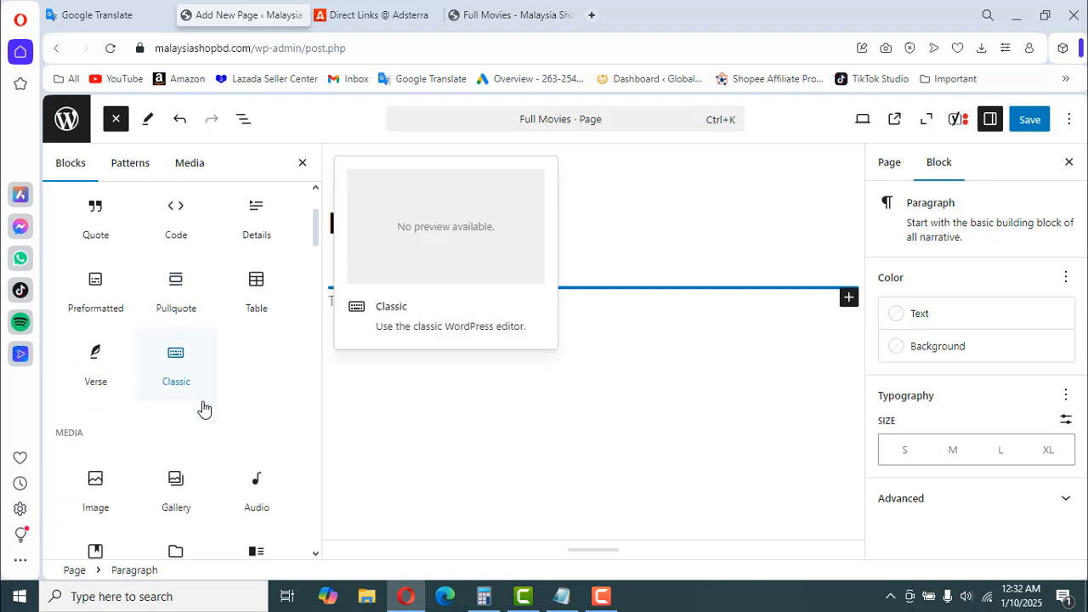
{"action": "scroll", "coordinate": [202, 408], "scroll_direction": "down", "scroll_amount": 5}
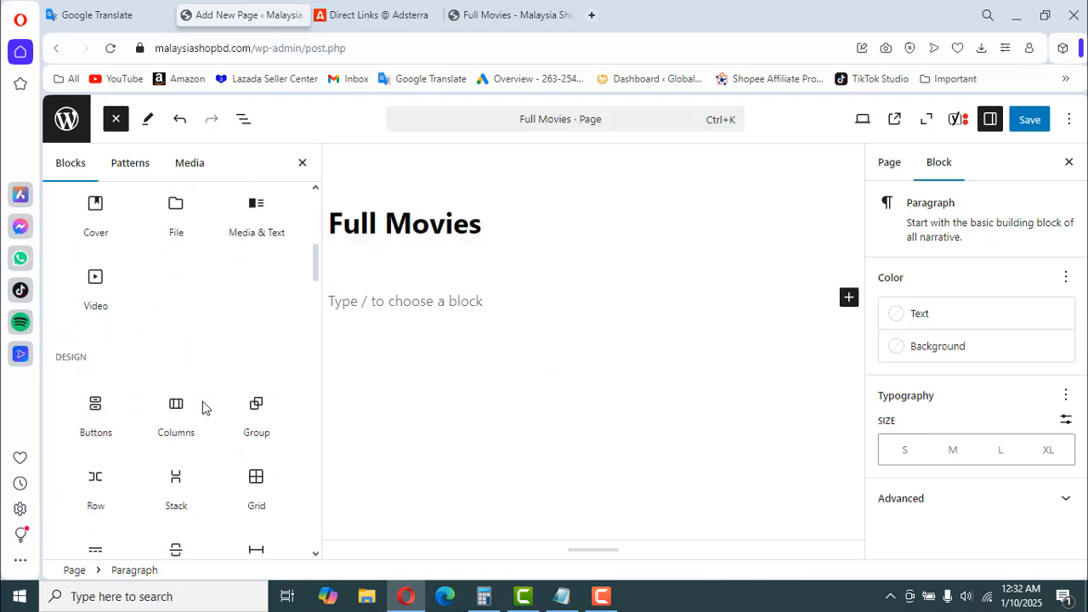
{"action": "scroll", "coordinate": [207, 432], "scroll_direction": "down", "scroll_amount": 4}
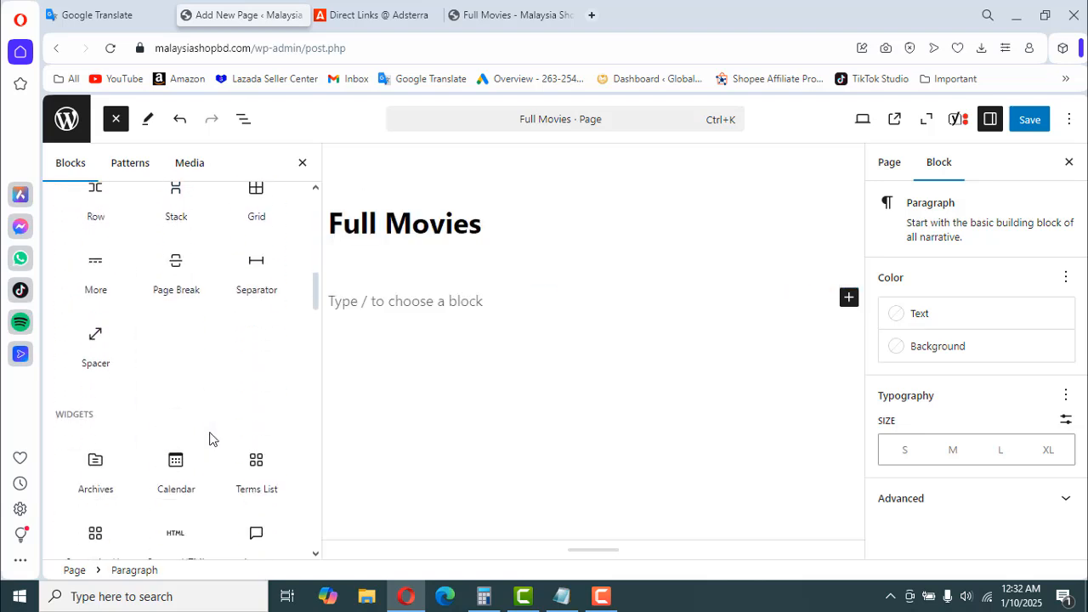
{"action": "scroll", "coordinate": [209, 439], "scroll_direction": "down", "scroll_amount": 1}
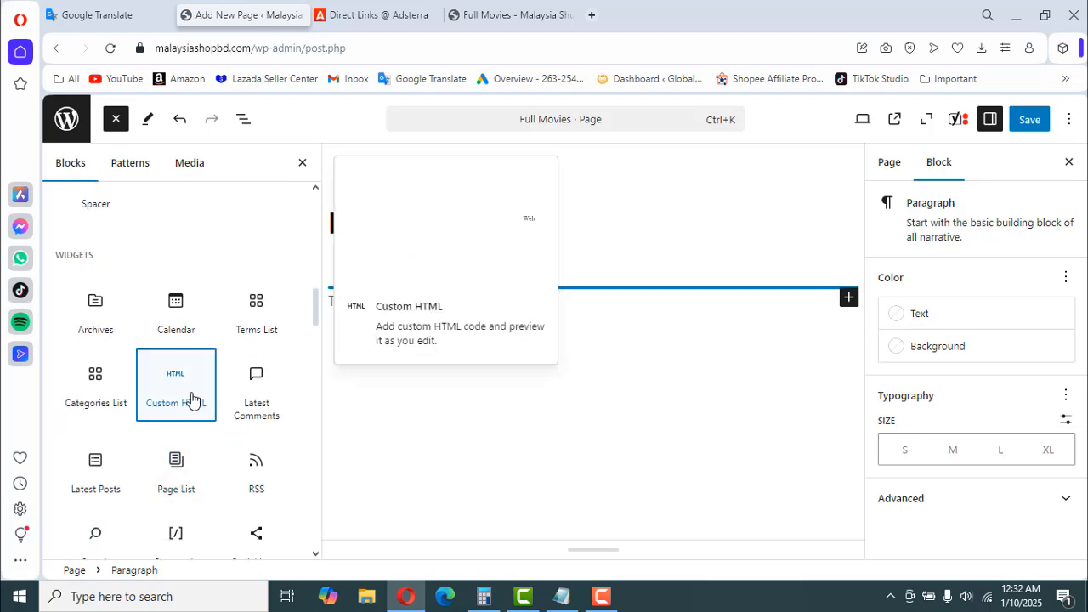
{"action": "left_click", "coordinate": [190, 397]}
{"action": "left_click", "coordinate": [569, 247]}
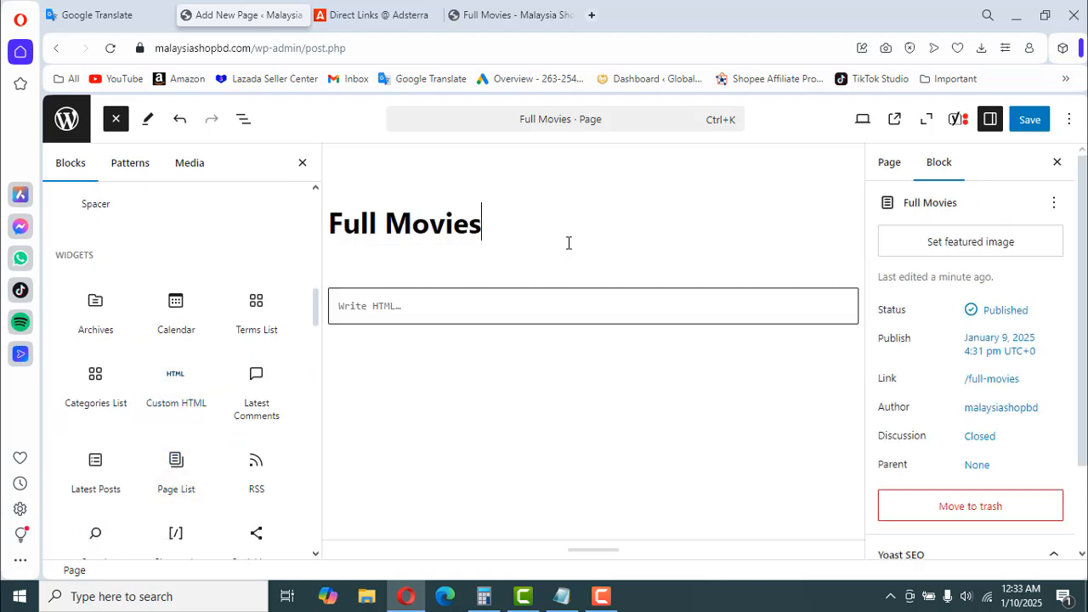
- Paste the cut meta refresh tag into the Custom HTML block and save the page
{"action": "left_click", "coordinate": [420, 307]}
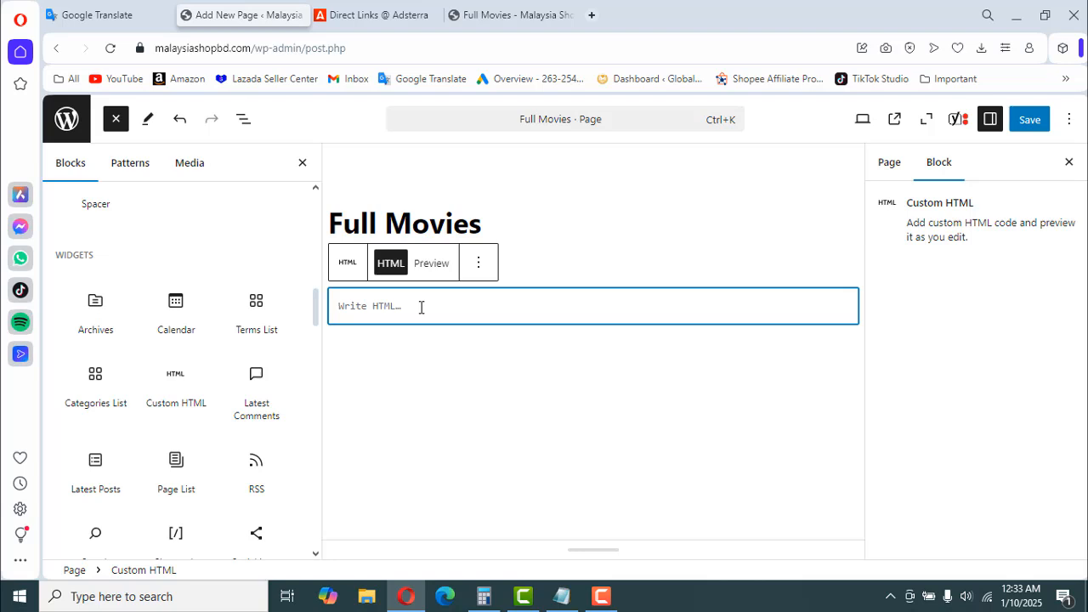
{"action": "right_click", "coordinate": [421, 307]}
{"action": "left_click", "coordinate": [422, 161]}
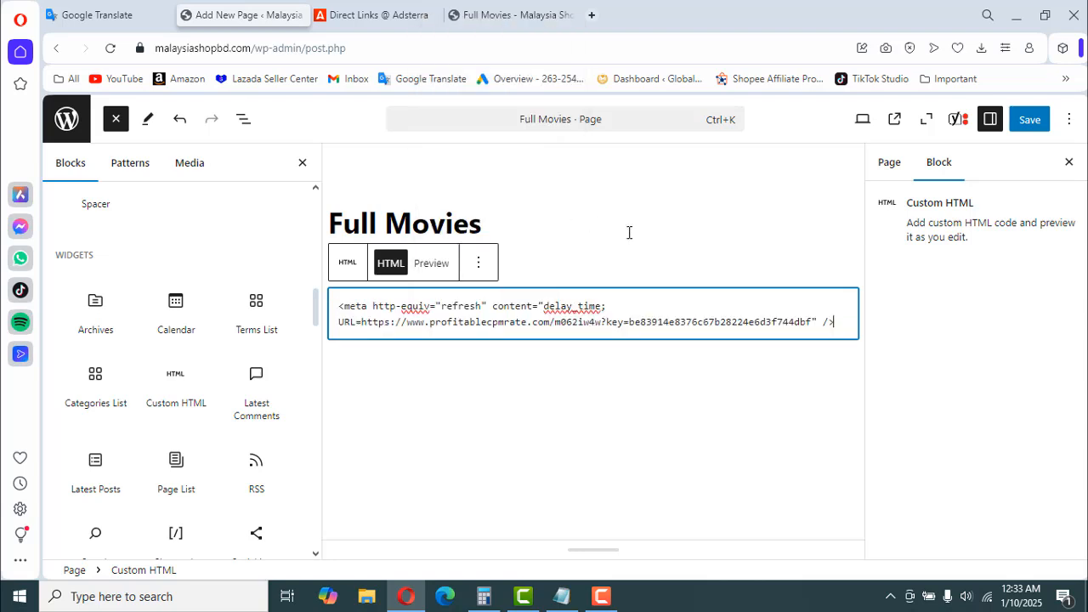
{"action": "left_click", "coordinate": [657, 234]}
{"action": "left_click", "coordinate": [1030, 119]}
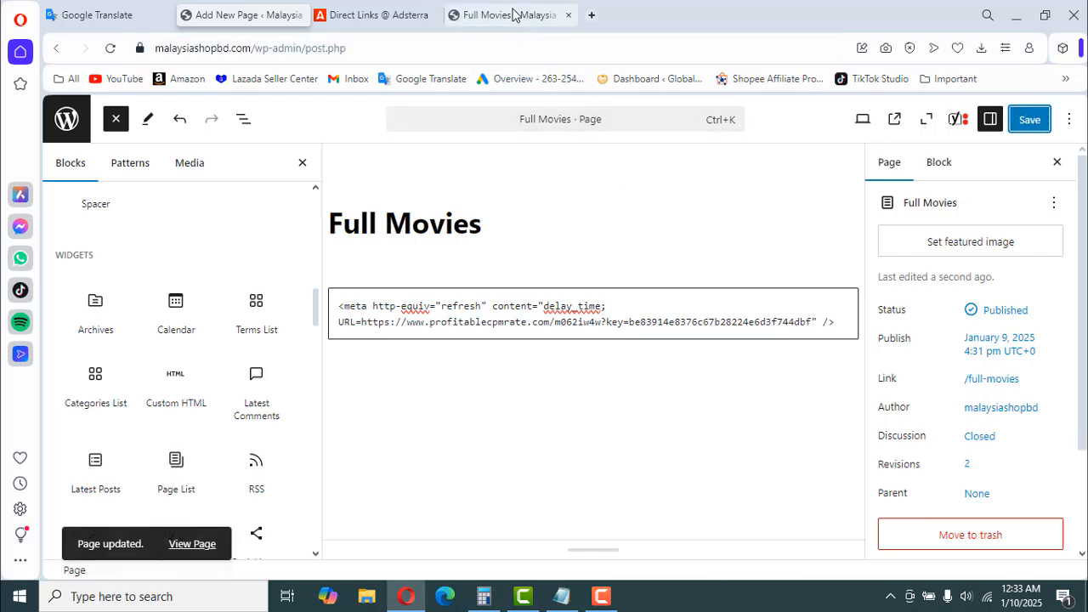
- Reload the published Full Movies page twice to test the redirect
{"action": "left_click", "coordinate": [512, 11]}
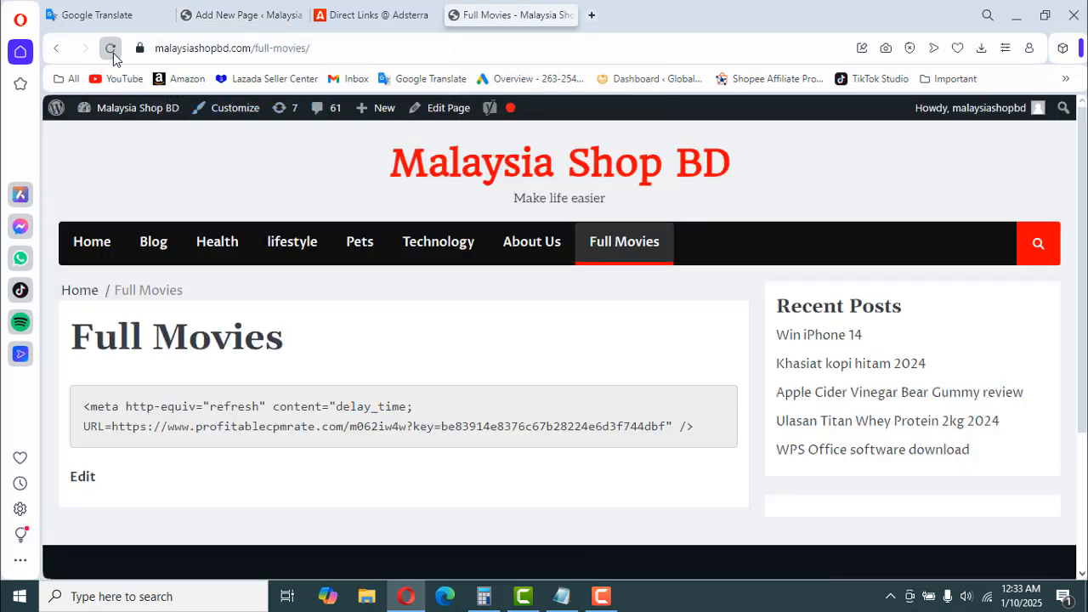
{"action": "left_click", "coordinate": [109, 48]}
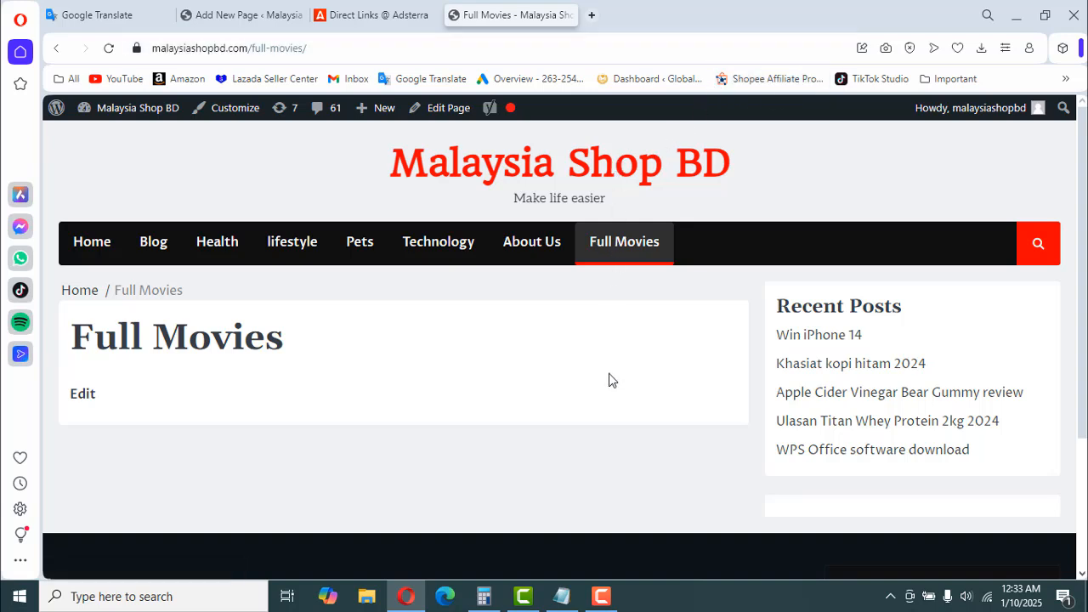
{"action": "left_click", "coordinate": [109, 48]}
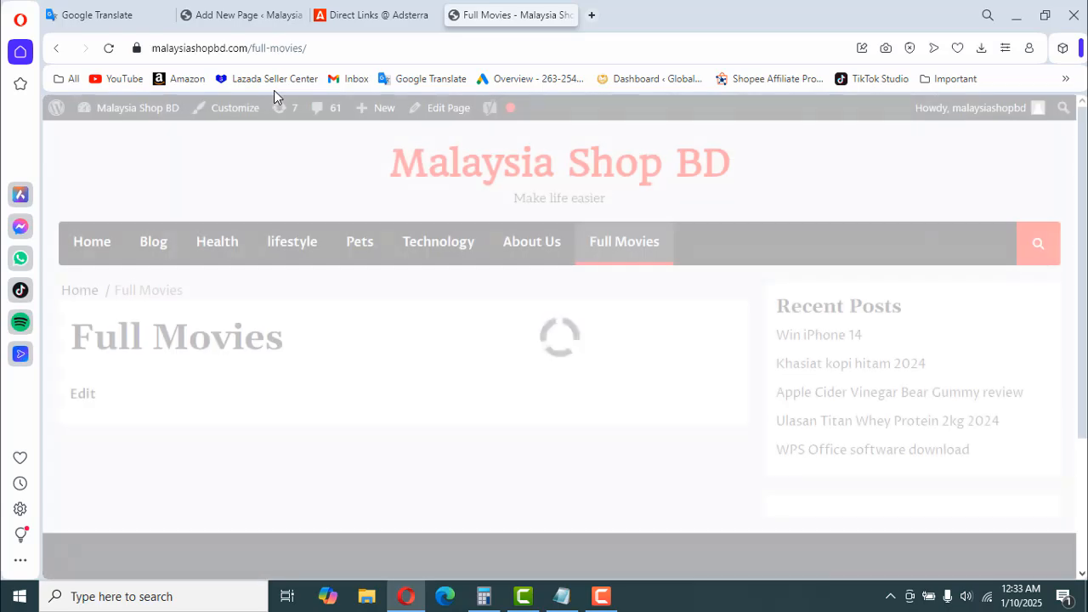
- Open the copied Full Movies page address in a new browser tab to test the redirect, and close that tab
{"action": "right_click", "coordinate": [236, 47]}
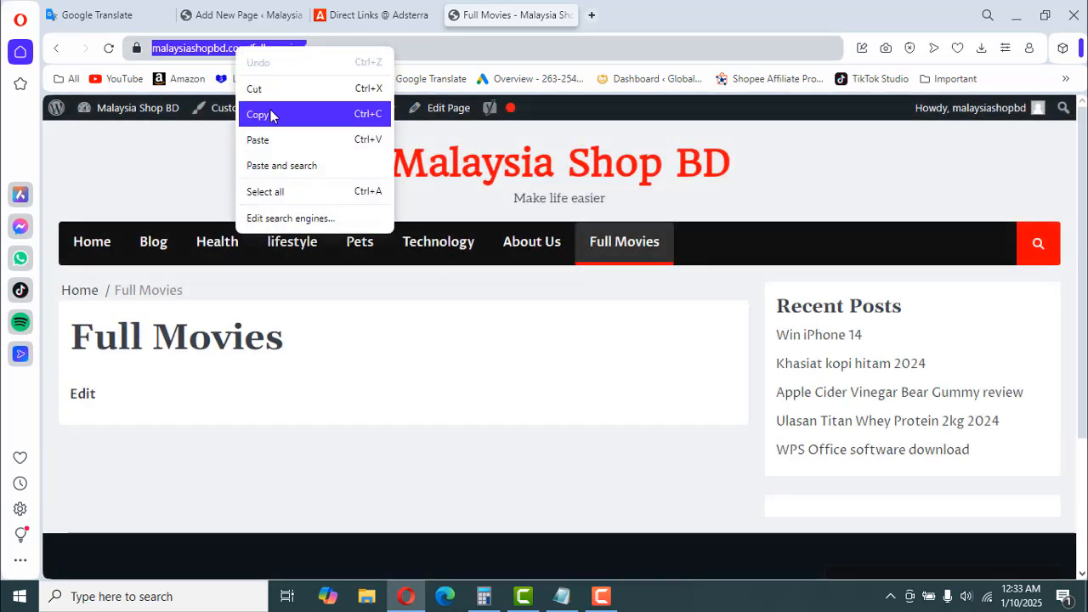
{"action": "left_click", "coordinate": [269, 111]}
{"action": "left_click", "coordinate": [594, 17]}
{"action": "right_click", "coordinate": [271, 46]}
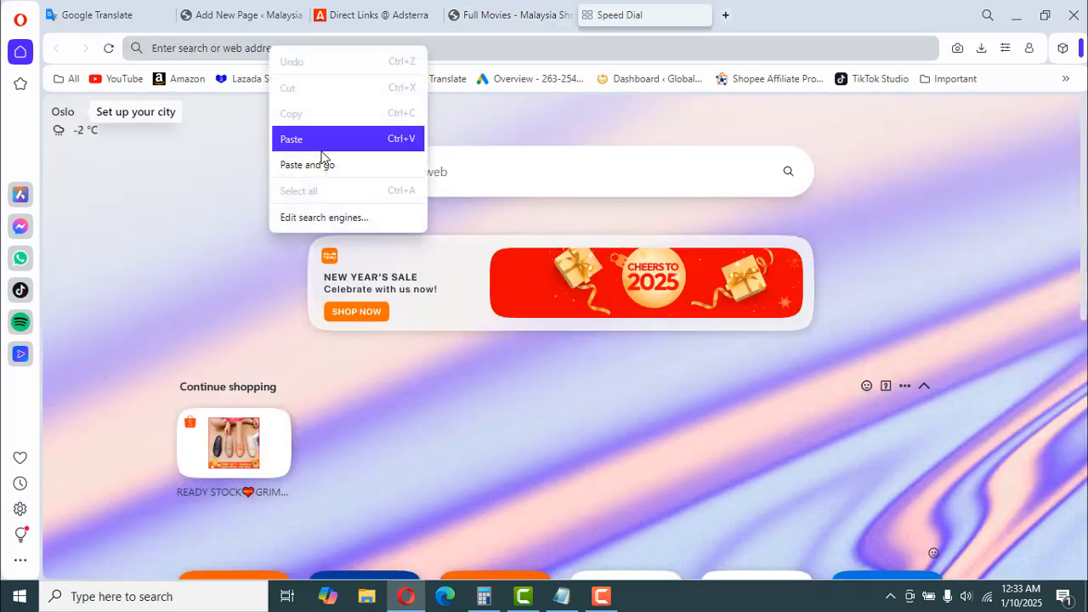
{"action": "left_click", "coordinate": [322, 164]}
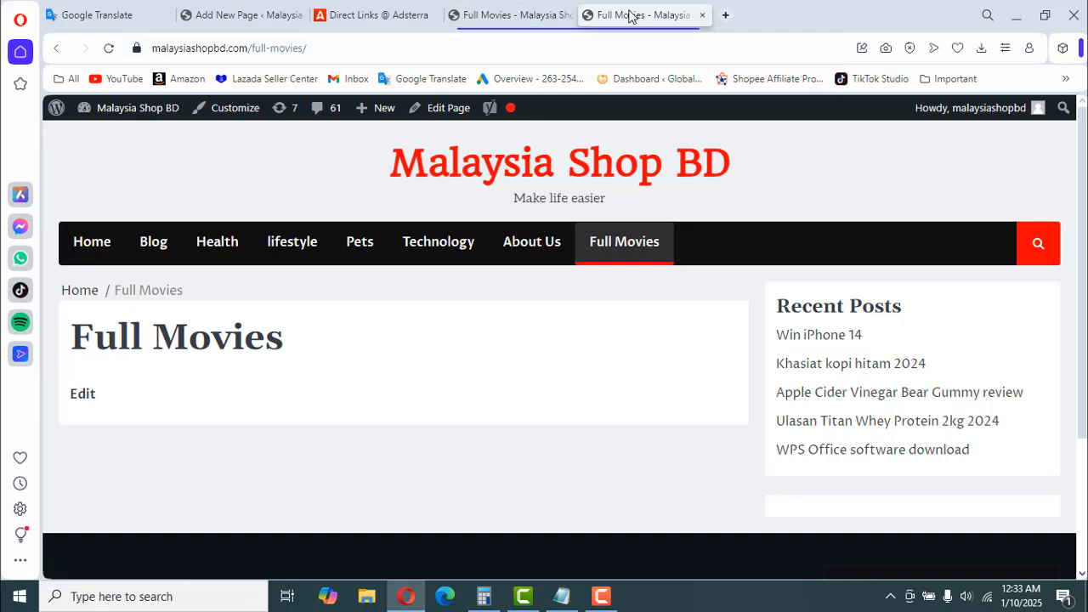
{"action": "left_click", "coordinate": [702, 14]}
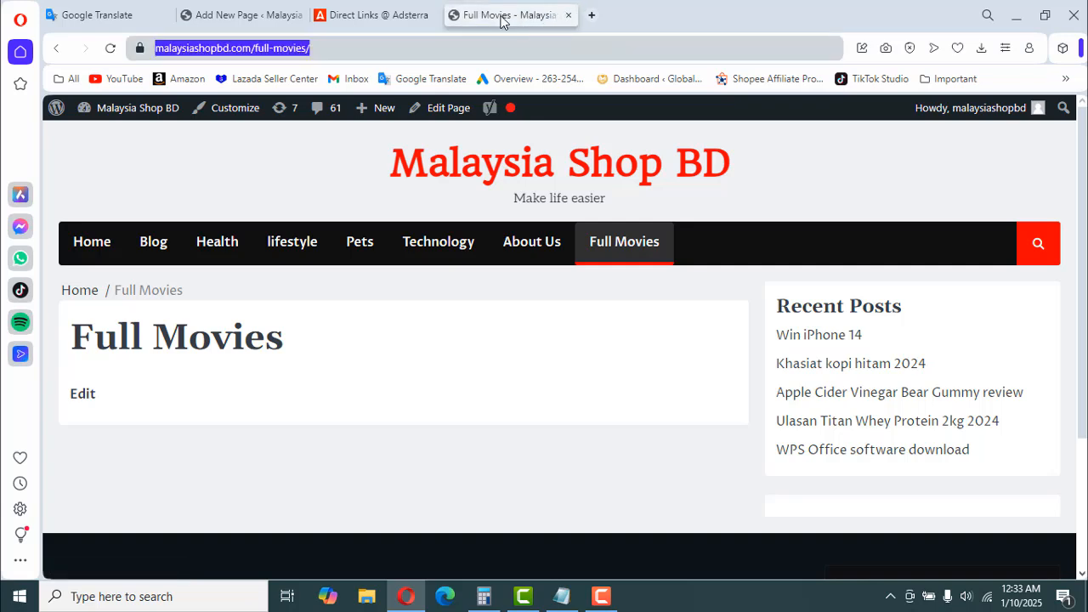
- Return to the page editor, close the block inserter and select the Custom HTML block
{"action": "left_click", "coordinate": [243, 20]}
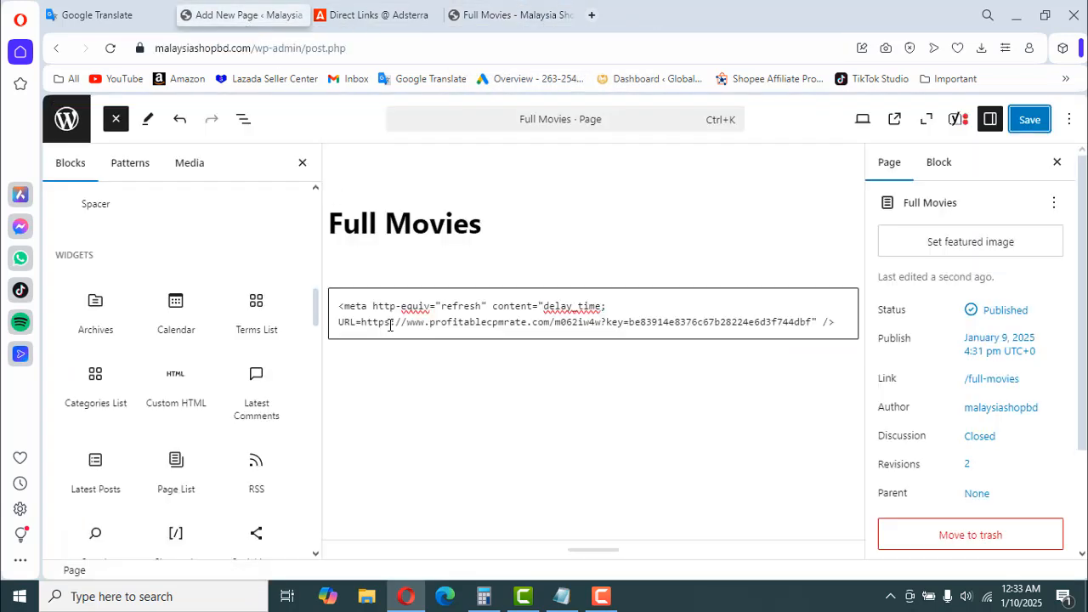
{"action": "left_click", "coordinate": [302, 163]}
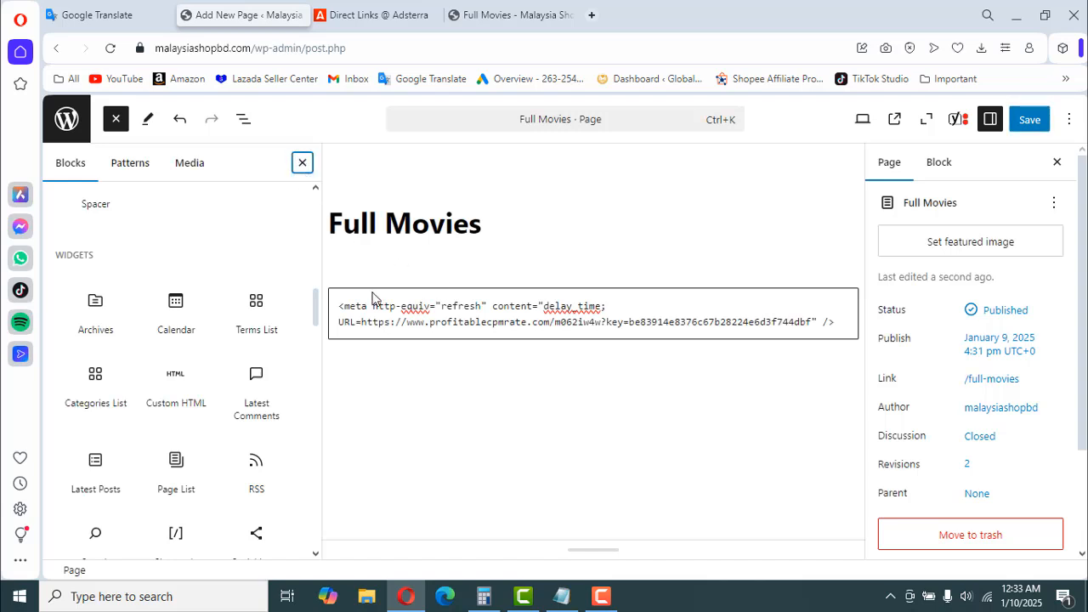
{"action": "left_click", "coordinate": [431, 331]}
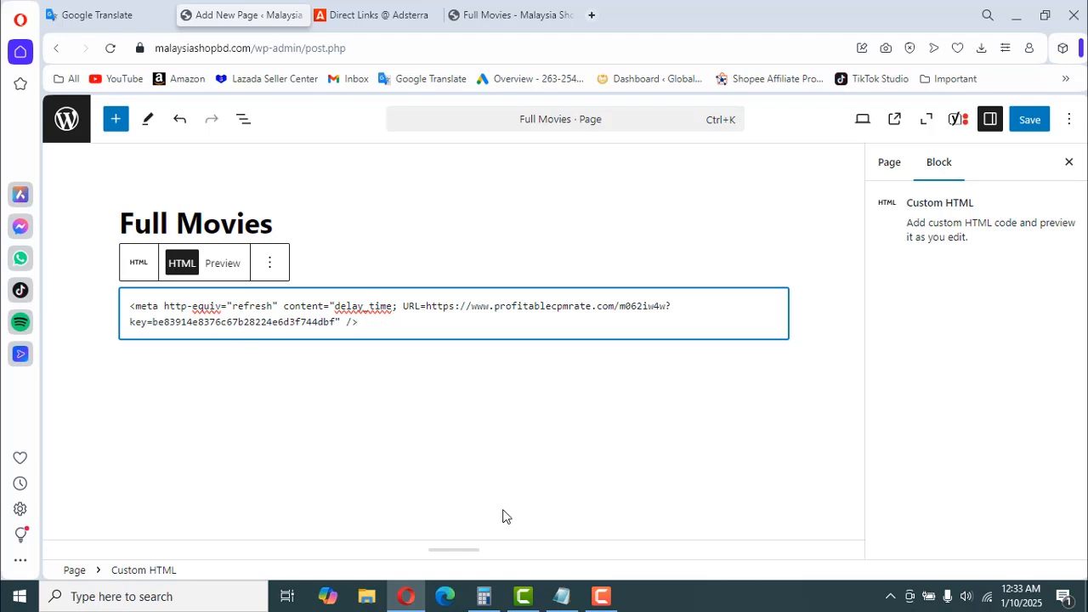
{"action": "left_click", "coordinate": [561, 596]}
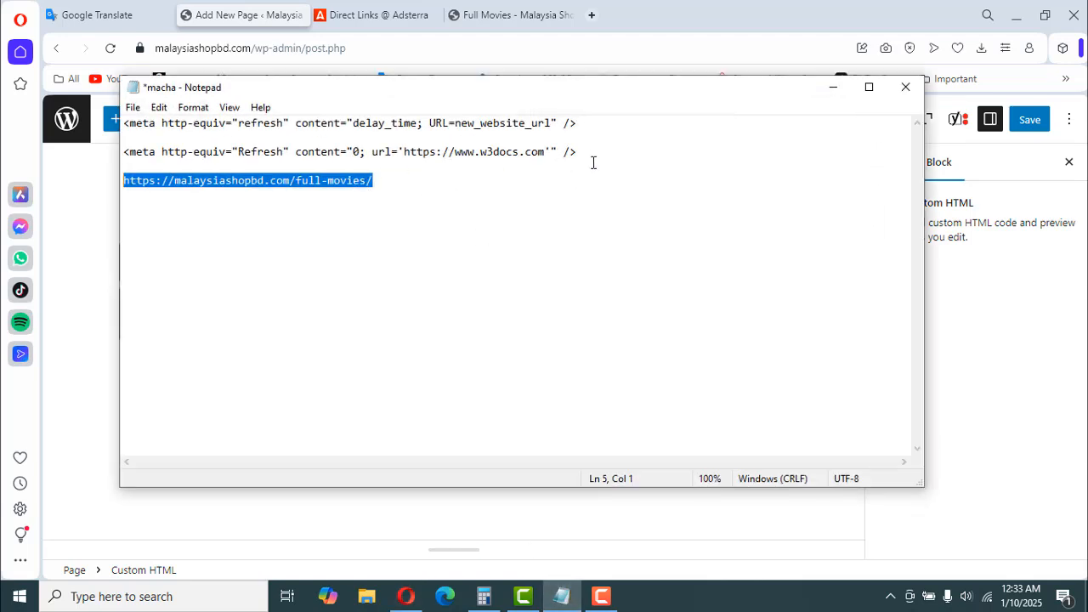
{"action": "left_click_drag", "start_coordinate": [585, 157], "coordinate": [126, 151]}
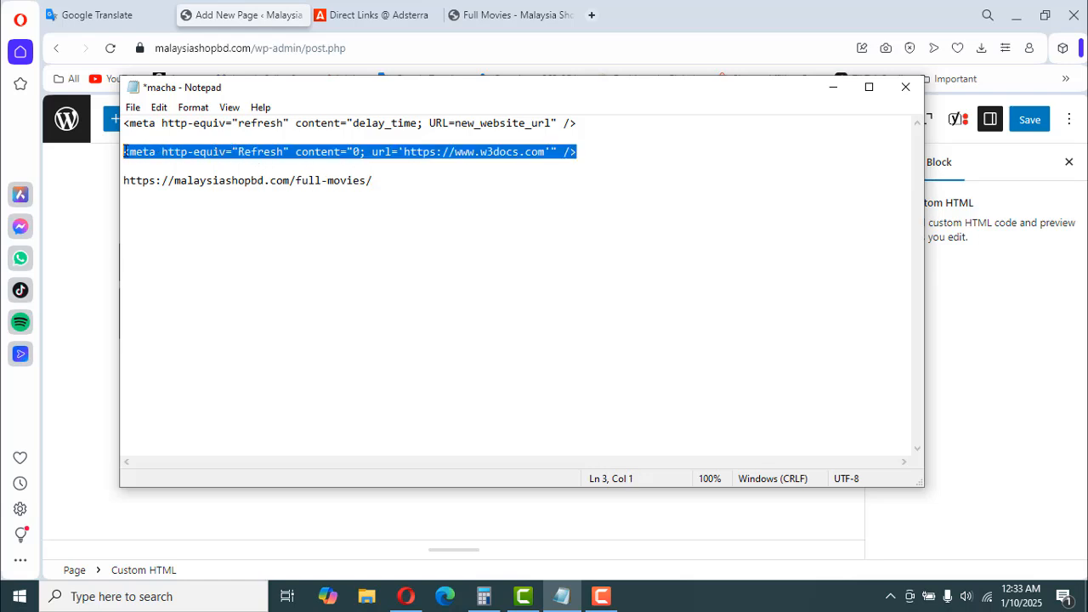
{"action": "right_click", "coordinate": [190, 152]}
{"action": "left_click", "coordinate": [249, 205]}
{"action": "left_click", "coordinate": [380, 206]}
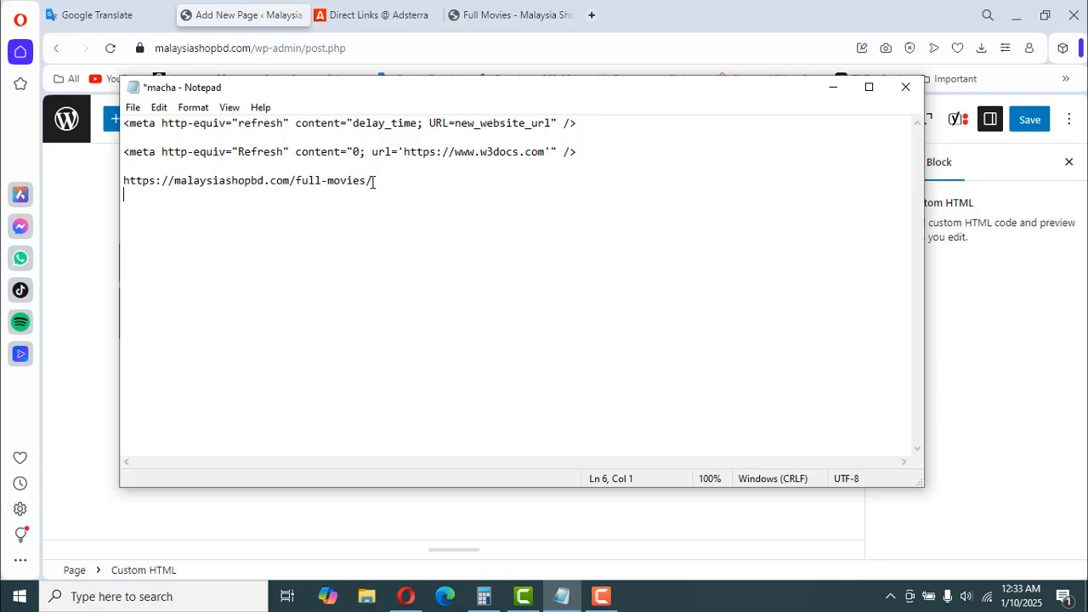
{"action": "left_click", "coordinate": [585, 148]}
{"action": "left_click_drag", "start_coordinate": [135, 161], "coordinate": [124, 151]}
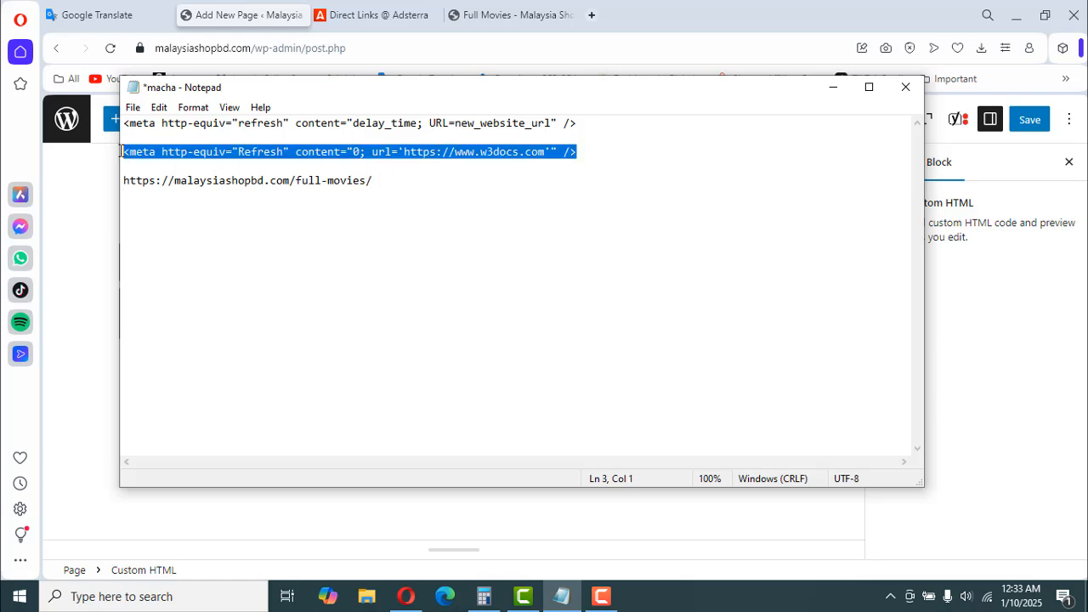
{"action": "right_click", "coordinate": [187, 157]}
{"action": "left_click", "coordinate": [224, 207]}
{"action": "left_click", "coordinate": [834, 87]}
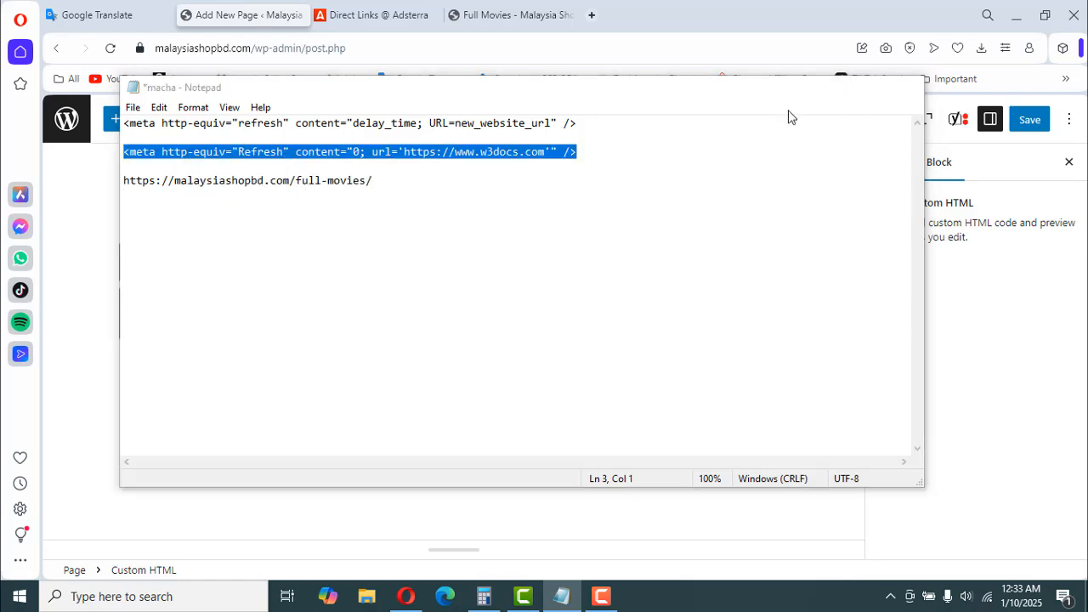
- Replace all code in the Custom HTML block with the copied w3docs meta refresh tag
{"action": "left_click_drag", "start_coordinate": [389, 329], "coordinate": [130, 306]}
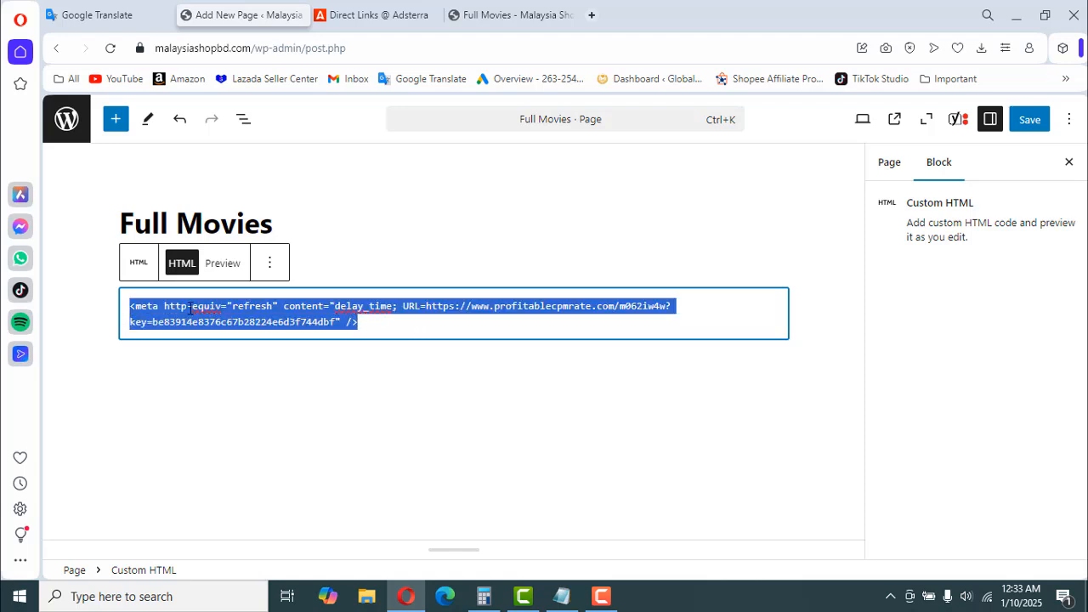
{"action": "right_click", "coordinate": [189, 306]}
{"action": "left_click", "coordinate": [228, 110]}
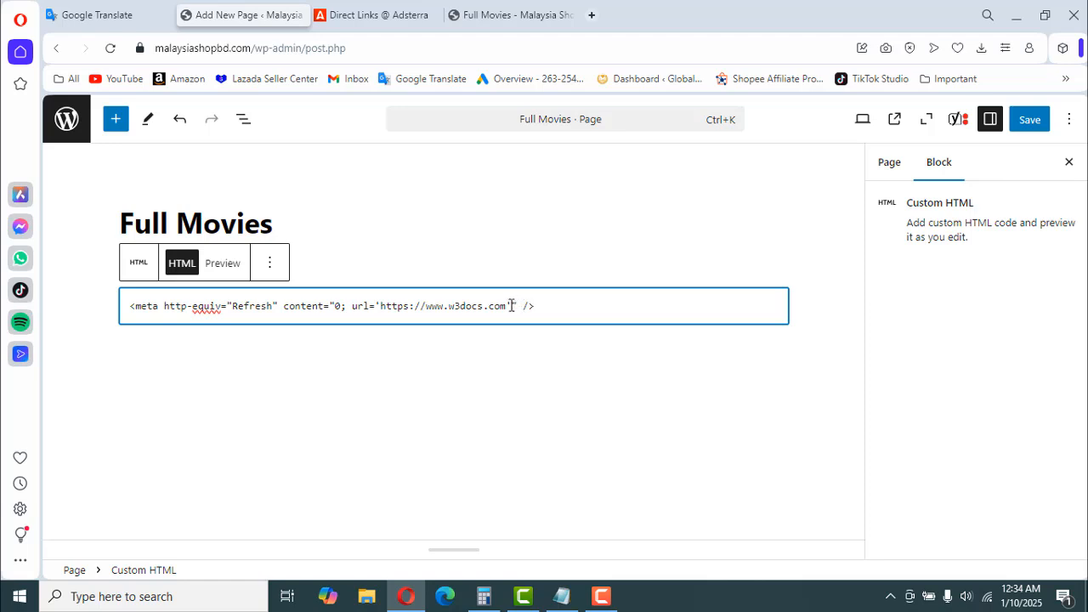
- Copy the DirectLink_1 link from the Adsterra Direct Links list and return to the Full Movies page editor
{"action": "left_click", "coordinate": [382, 17]}
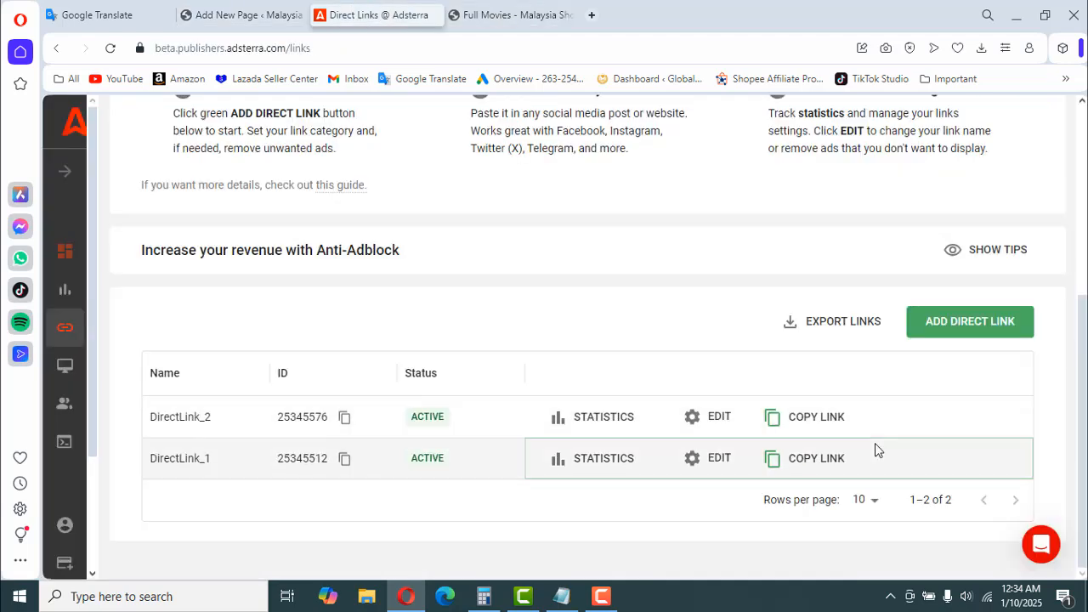
{"action": "left_click", "coordinate": [797, 460]}
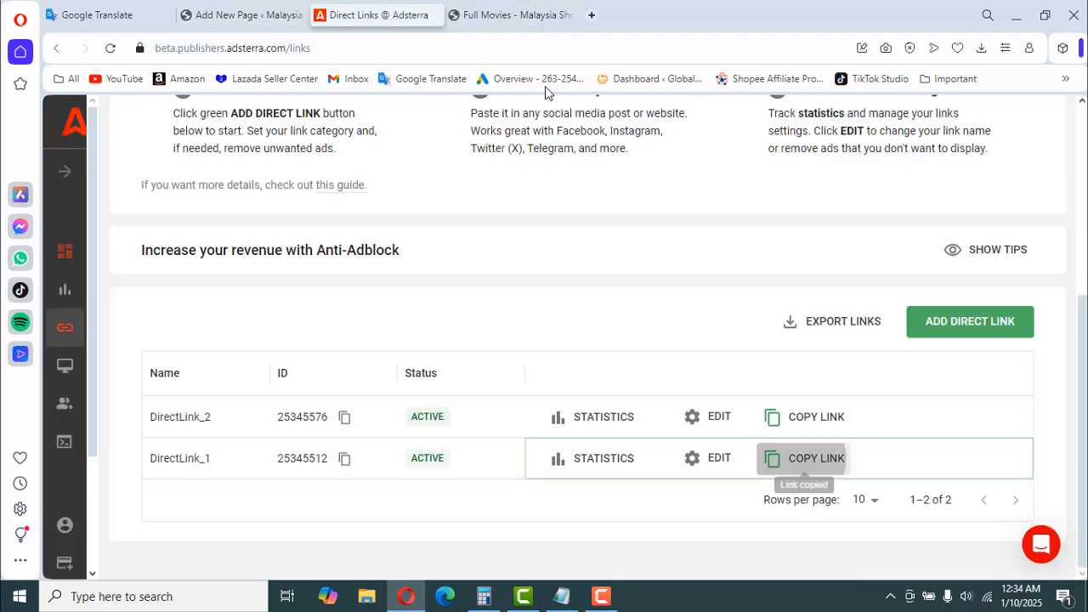
{"action": "left_click", "coordinate": [242, 15]}
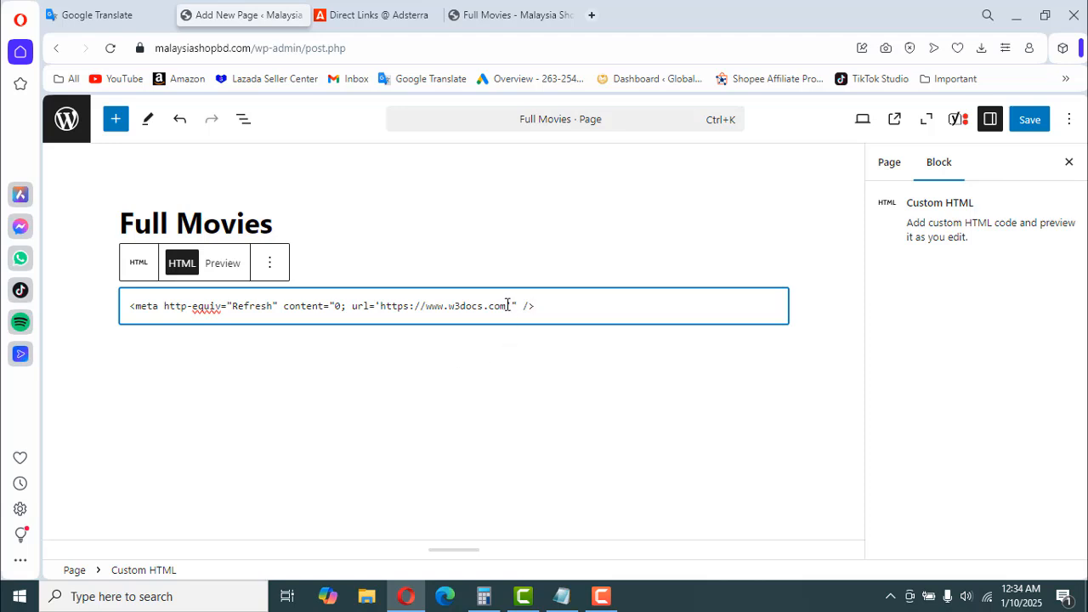
{"action": "left_click_drag", "start_coordinate": [503, 306], "coordinate": [382, 308]}
{"action": "right_click", "coordinate": [417, 307]}
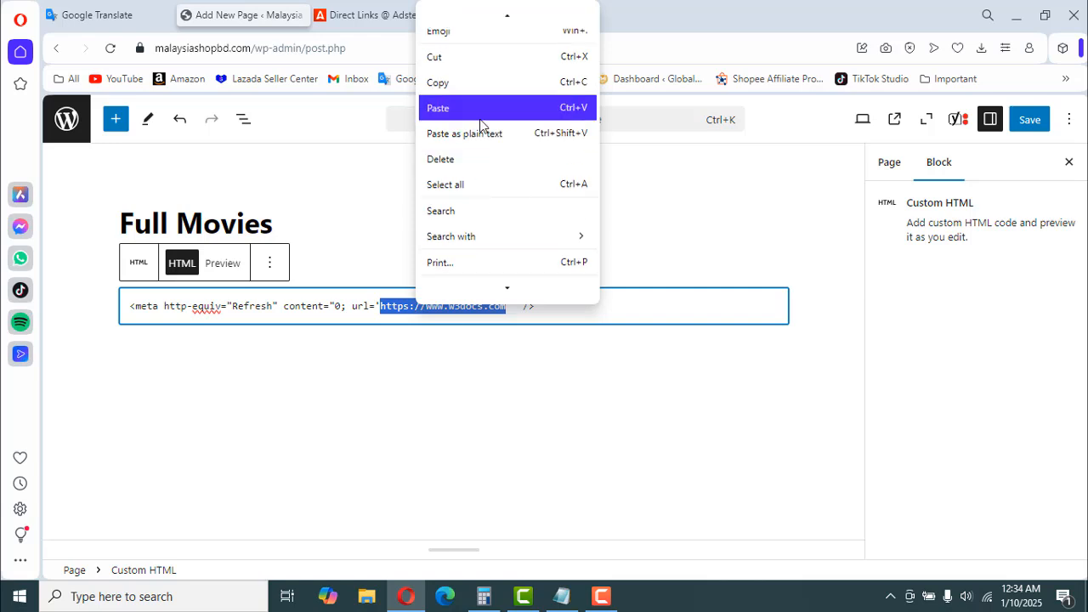
{"action": "left_click", "coordinate": [482, 109]}
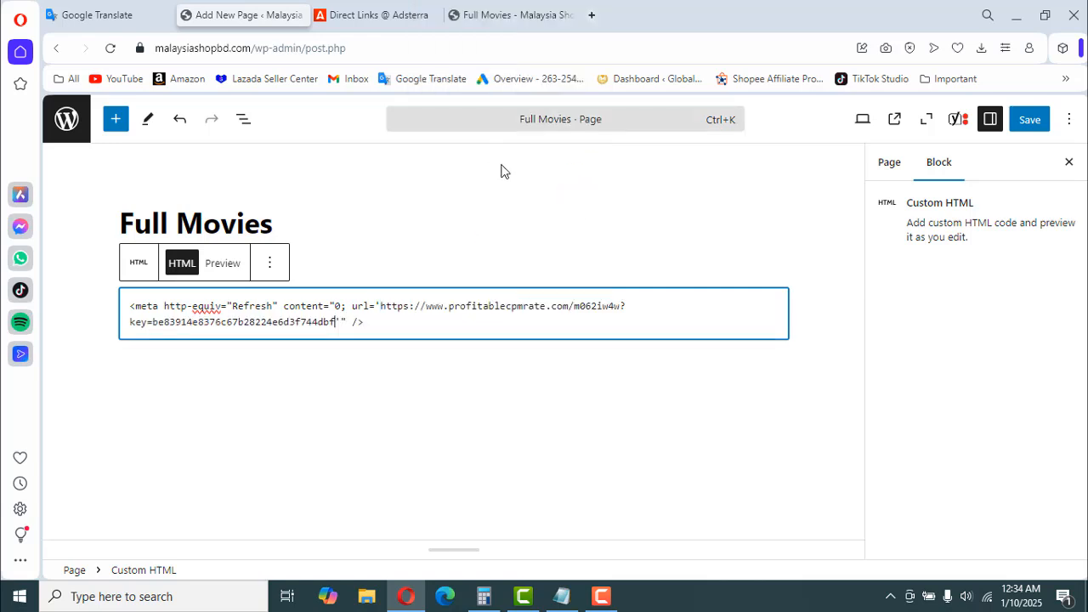
{"action": "left_click", "coordinate": [1029, 119]}
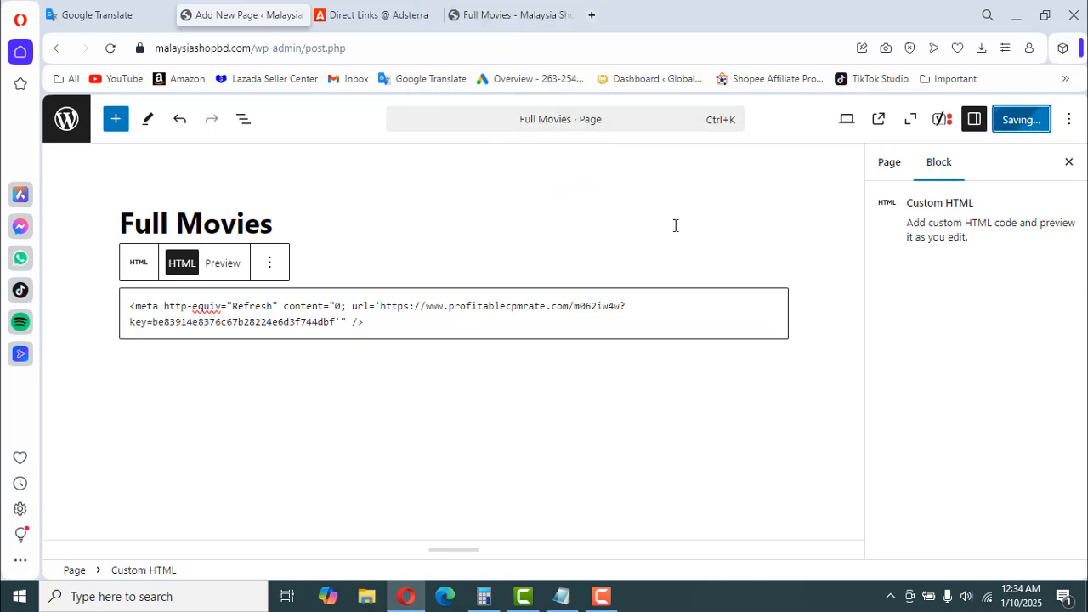
- Reload the published Full Movies page to test its redirect and close that browser tab
{"action": "left_click", "coordinate": [503, 15]}
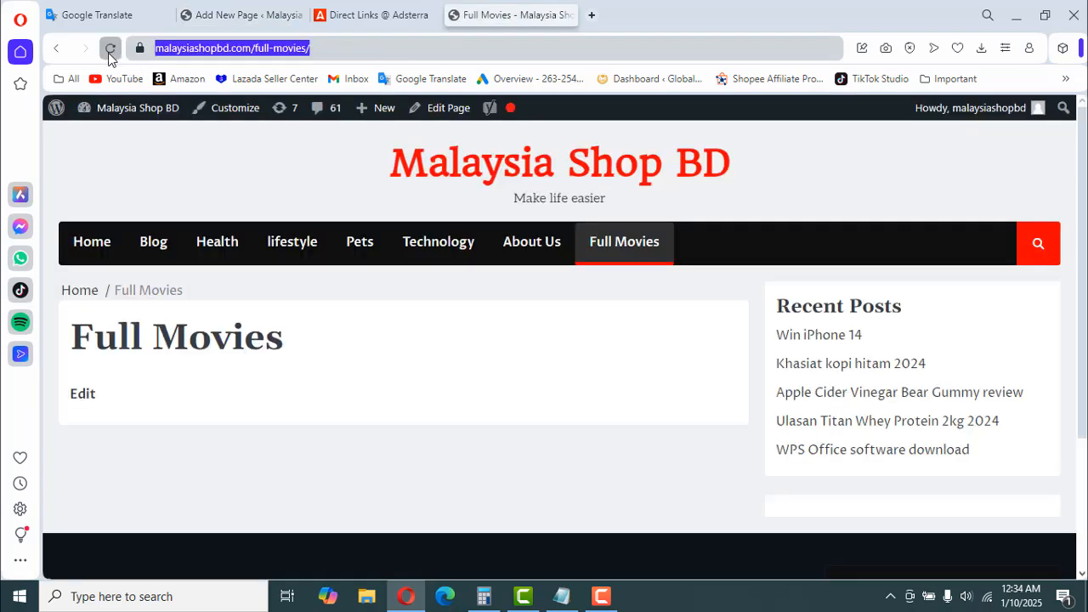
{"action": "left_click", "coordinate": [110, 48]}
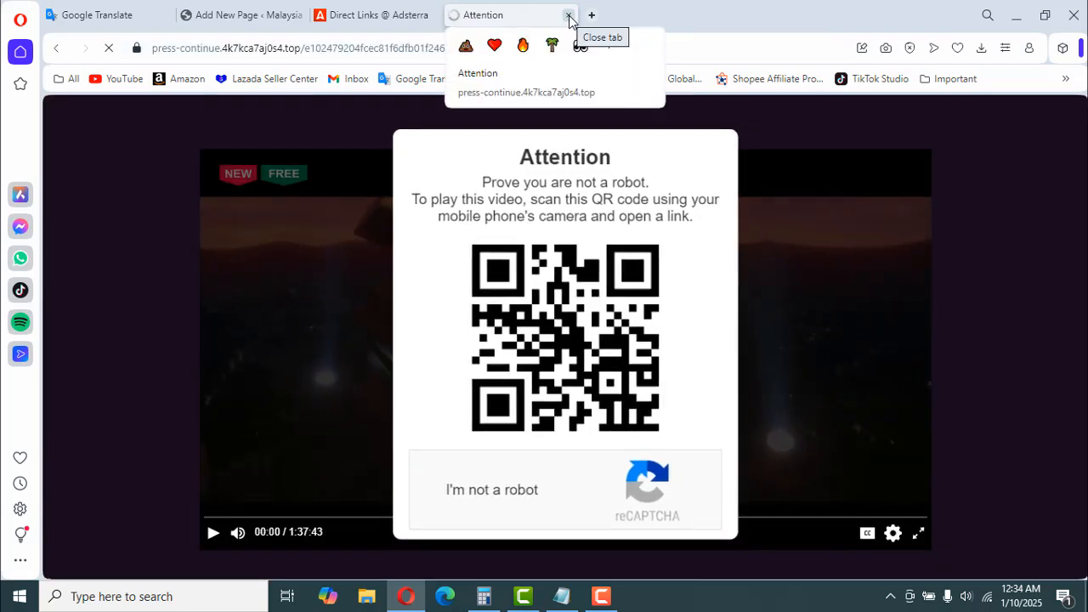
{"action": "left_click", "coordinate": [568, 16]}
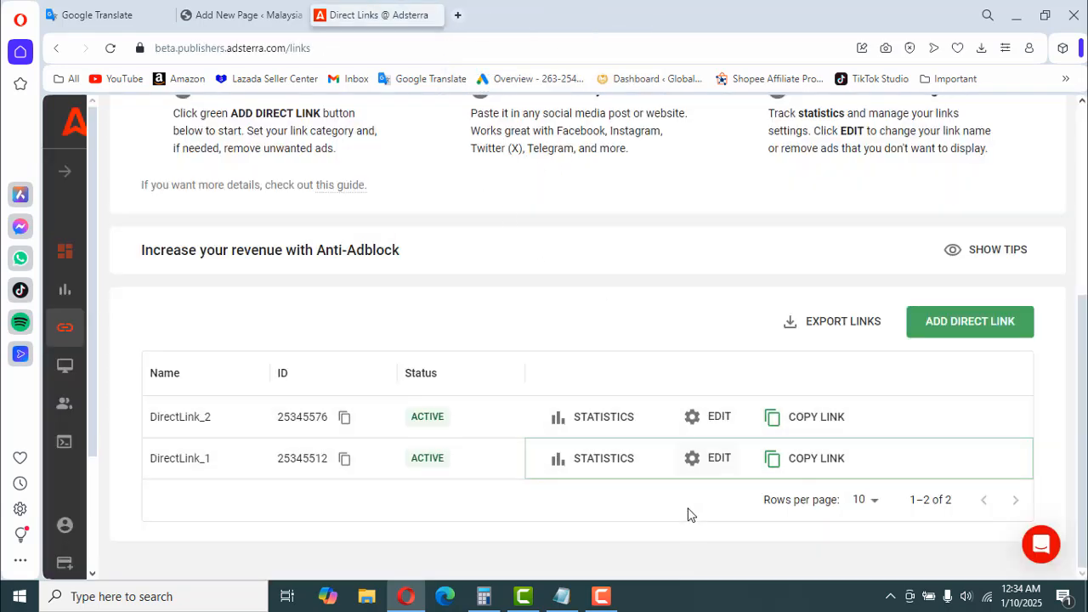
{"action": "left_click", "coordinate": [562, 596]}
{"action": "left_click", "coordinate": [384, 180]}
{"action": "left_click_drag", "start_coordinate": [382, 180], "coordinate": [161, 183]}
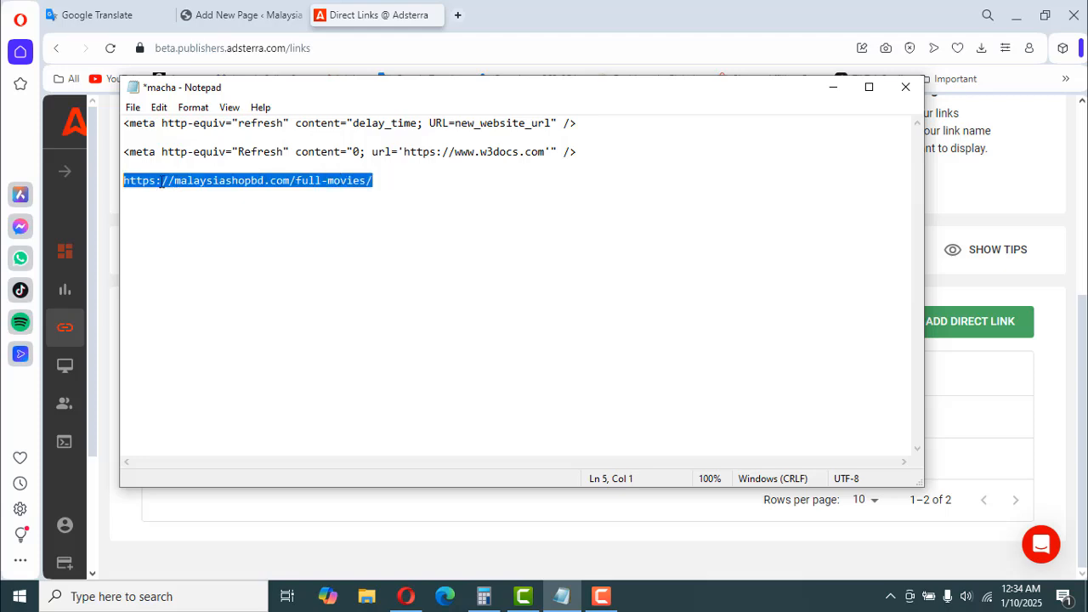
{"action": "right_click", "coordinate": [186, 180]}
{"action": "left_click", "coordinate": [240, 235]}
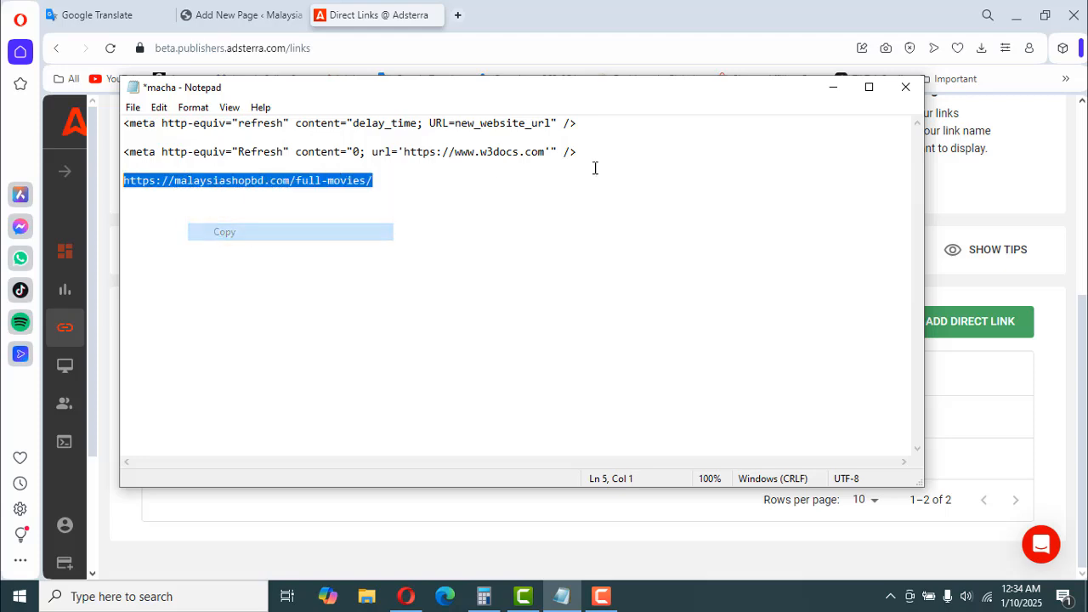
{"action": "left_click", "coordinate": [833, 87]}
{"action": "left_click", "coordinate": [457, 14]}
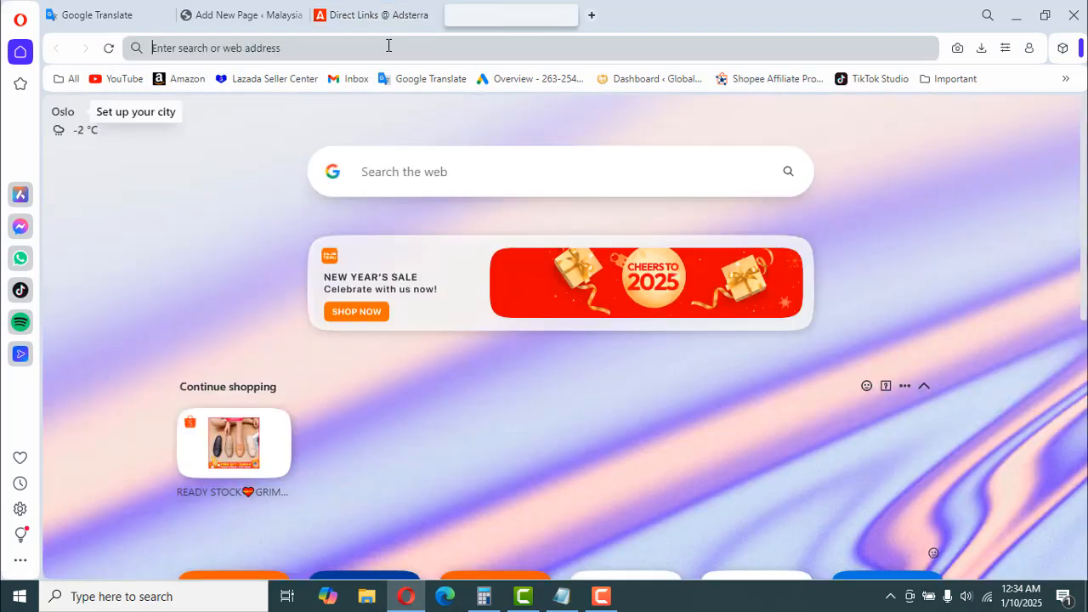
{"action": "right_click", "coordinate": [389, 47]}
{"action": "left_click", "coordinate": [408, 138]}
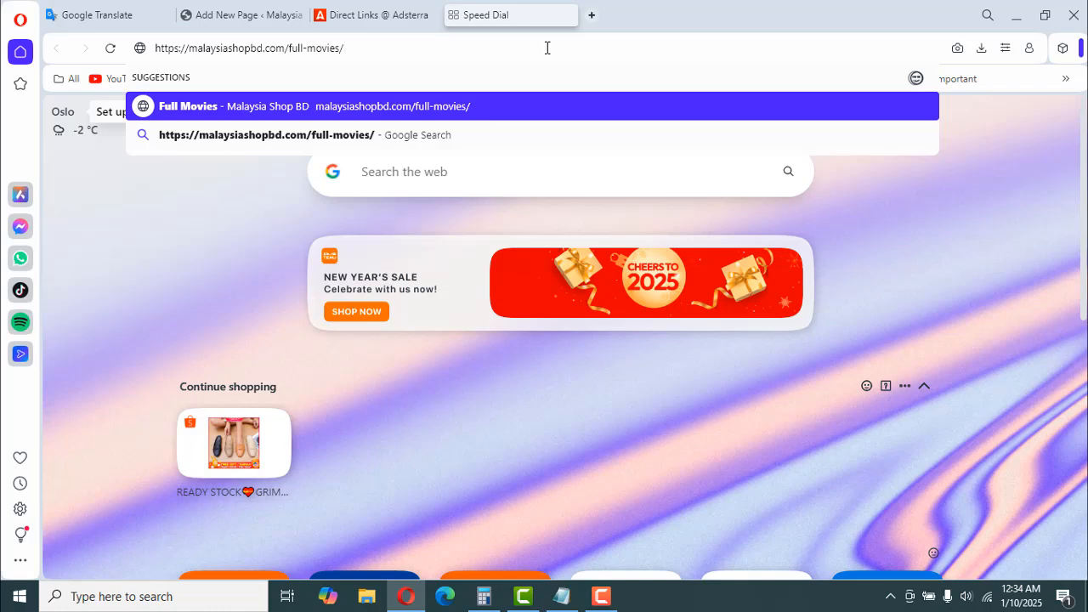
{"action": "key", "text": "Return"}
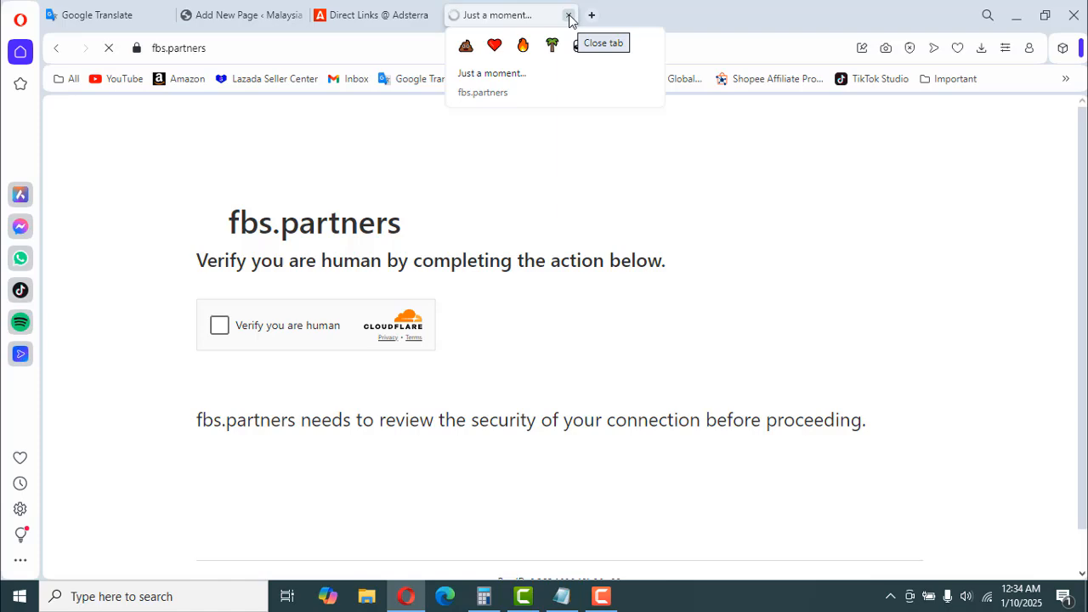
{"action": "left_click", "coordinate": [569, 17]}
- Switch to Notepad and remove the first meta tag, containing delay_time and new_website_url, along with the blank lines it leaves
{"action": "left_click", "coordinate": [562, 596]}
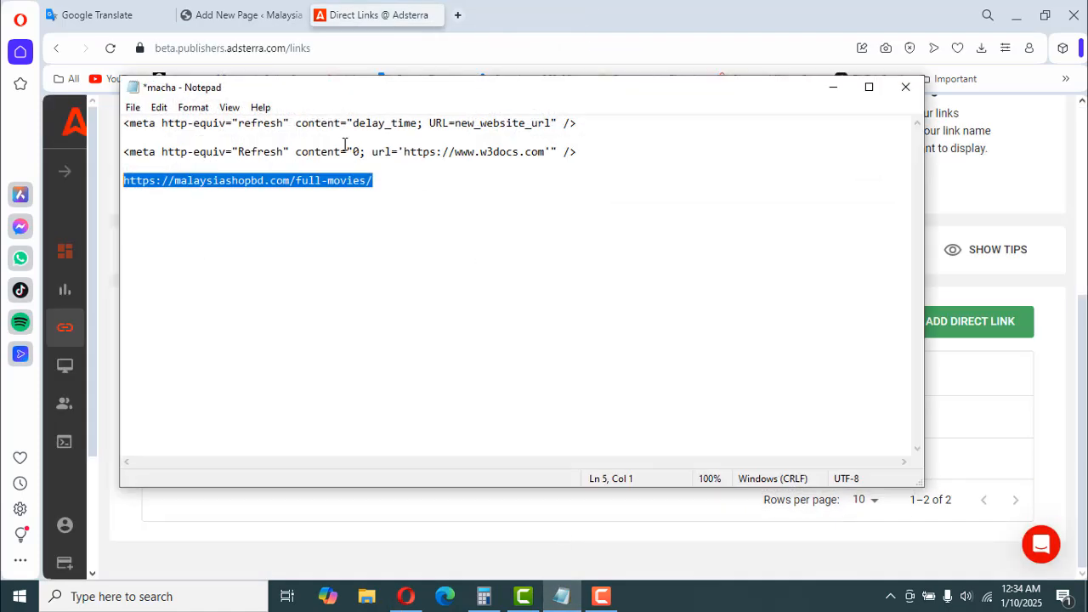
{"action": "left_click_drag", "start_coordinate": [591, 123], "coordinate": [105, 114]}
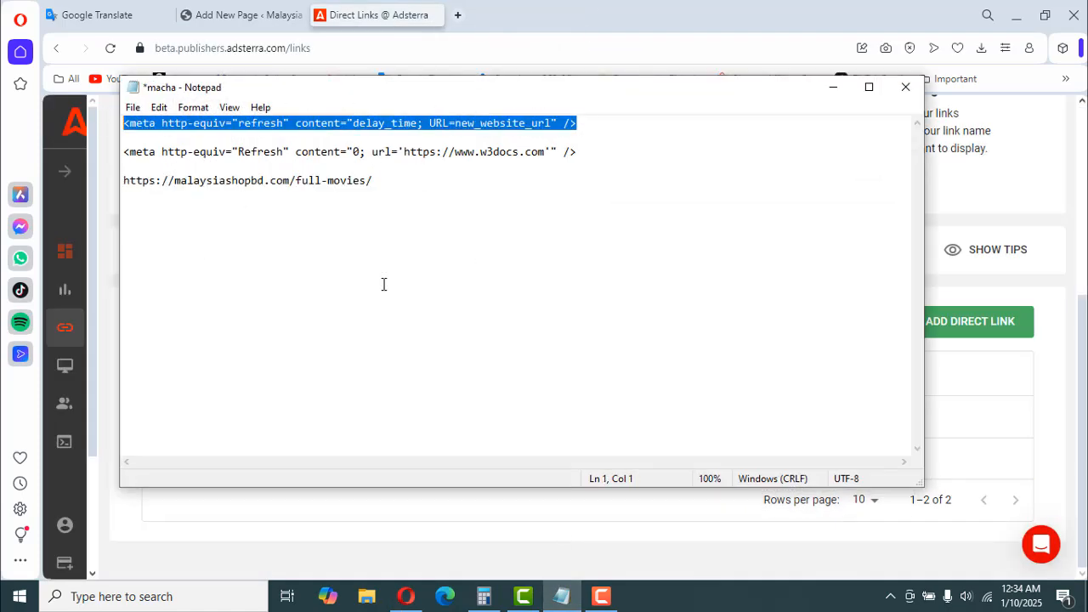
{"action": "key", "text": "ctrl+x"}
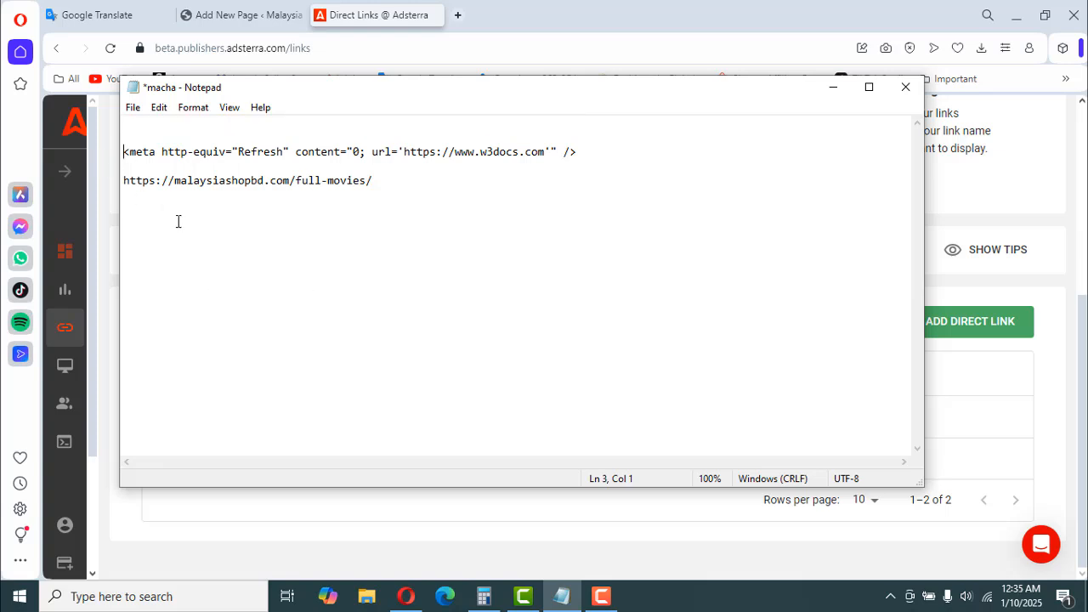
{"action": "key", "text": "BackSpace"}
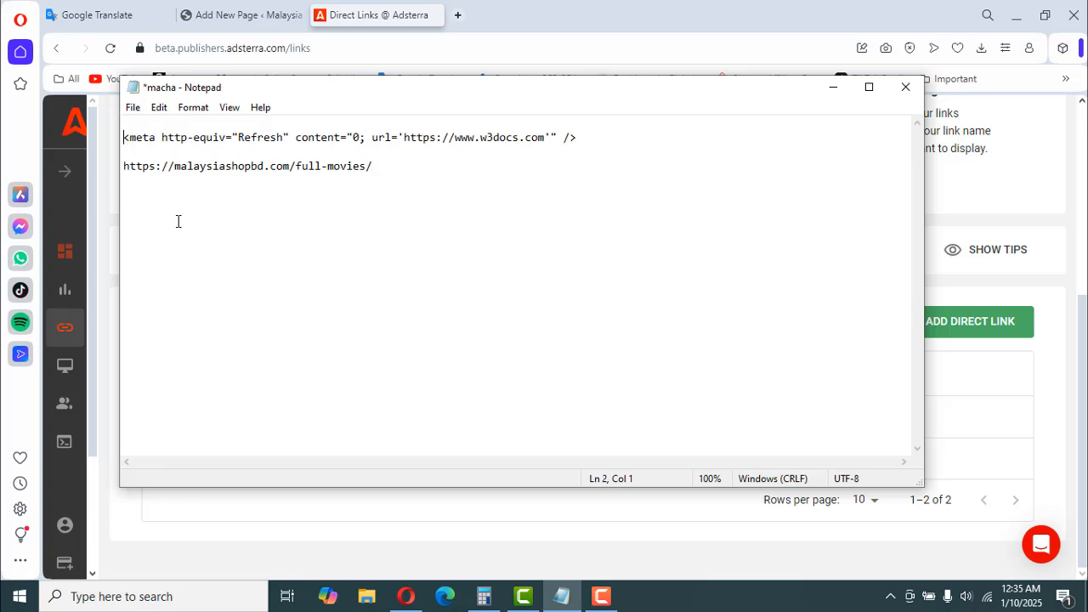
{"action": "key", "text": "BackSpace"}
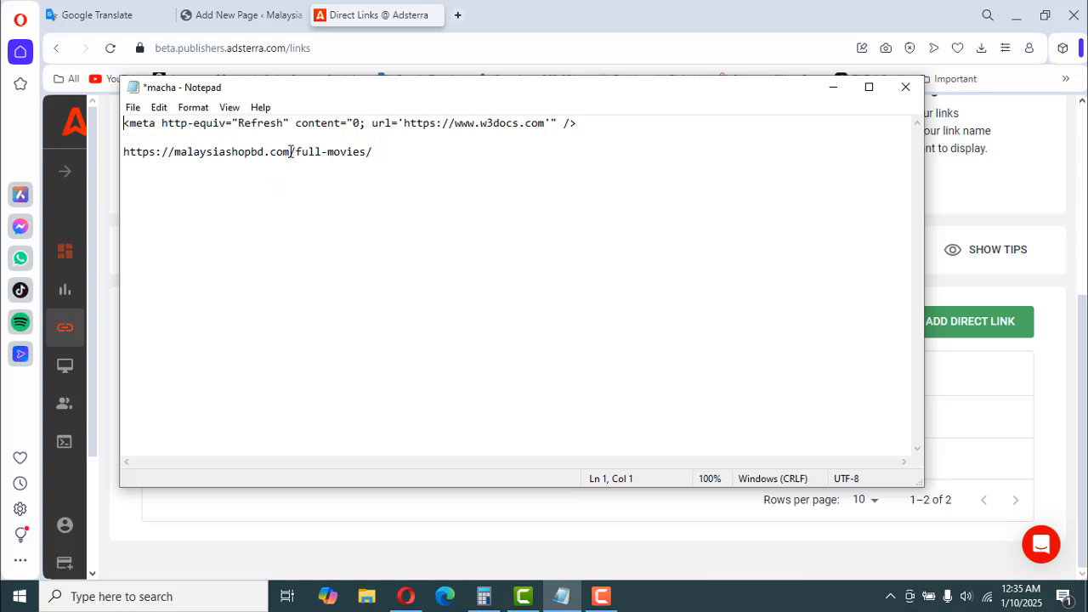
{"action": "left_click_drag", "start_coordinate": [291, 151], "coordinate": [124, 152]}
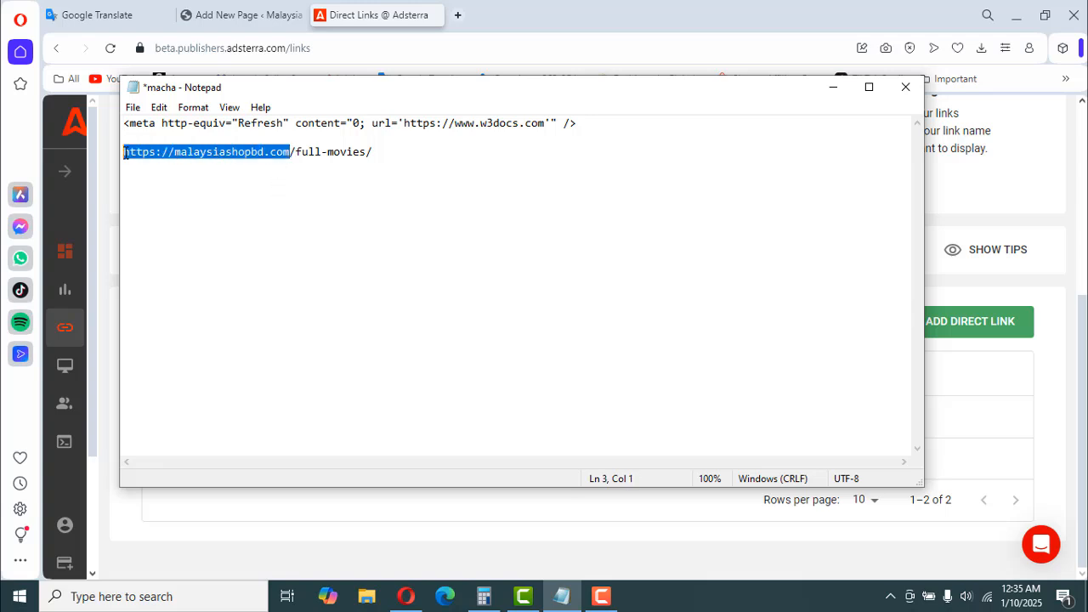
{"action": "right_click", "coordinate": [130, 149]}
{"action": "left_click", "coordinate": [182, 204]}
{"action": "left_click_drag", "start_coordinate": [547, 124], "coordinate": [404, 124]}
{"action": "right_click", "coordinate": [417, 128]}
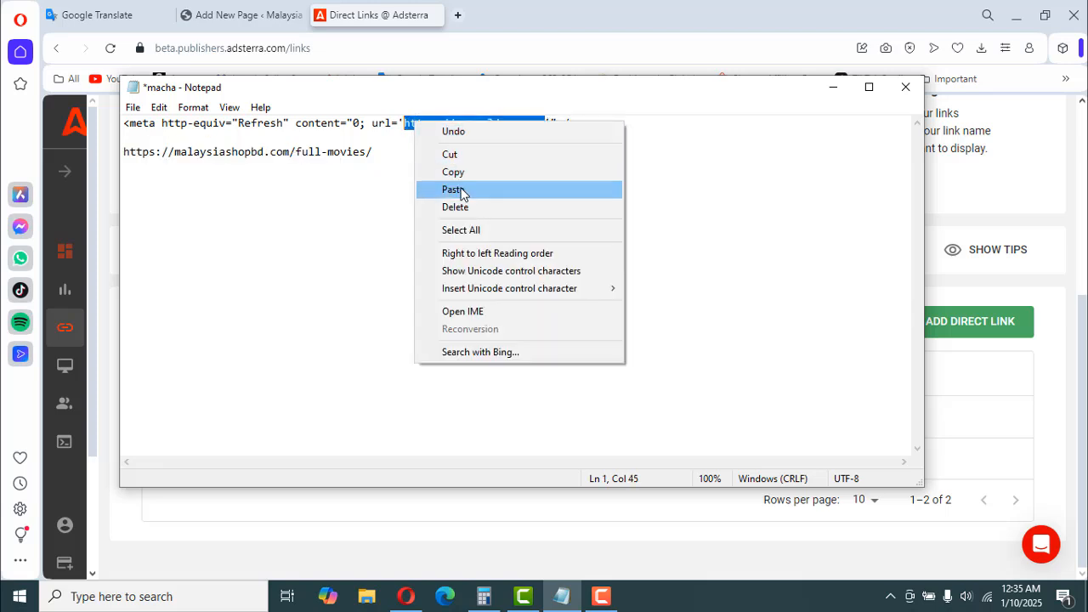
{"action": "left_click", "coordinate": [453, 189]}
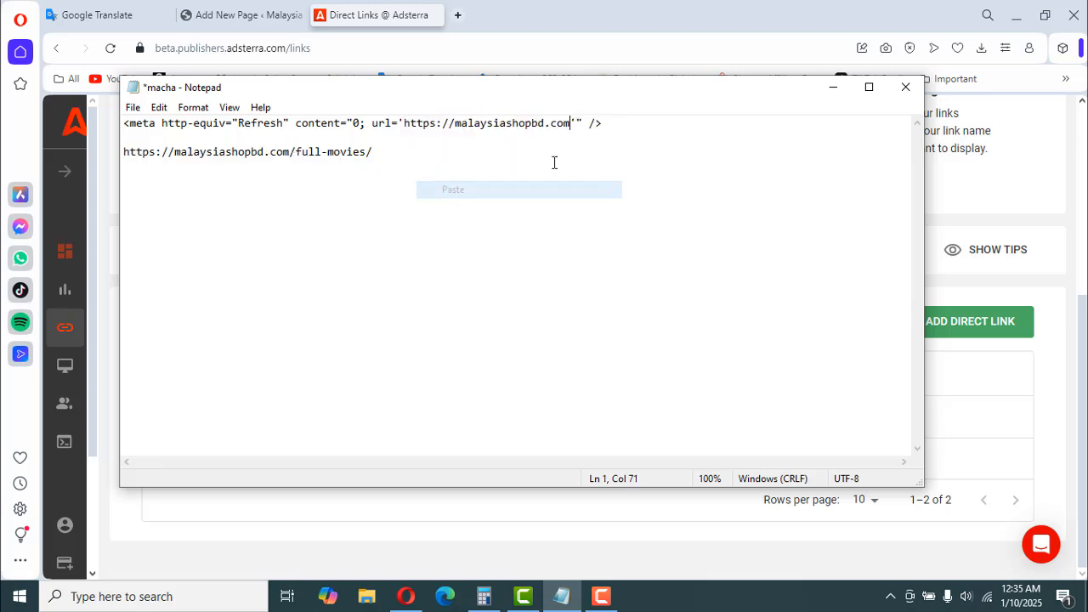
{"action": "left_click", "coordinate": [132, 107]}
{"action": "left_click", "coordinate": [158, 177]}
- Return to Adsterra in the browser and review the Statistics page's filters and the impressions and revenue table by date
{"action": "left_click", "coordinate": [360, 16]}
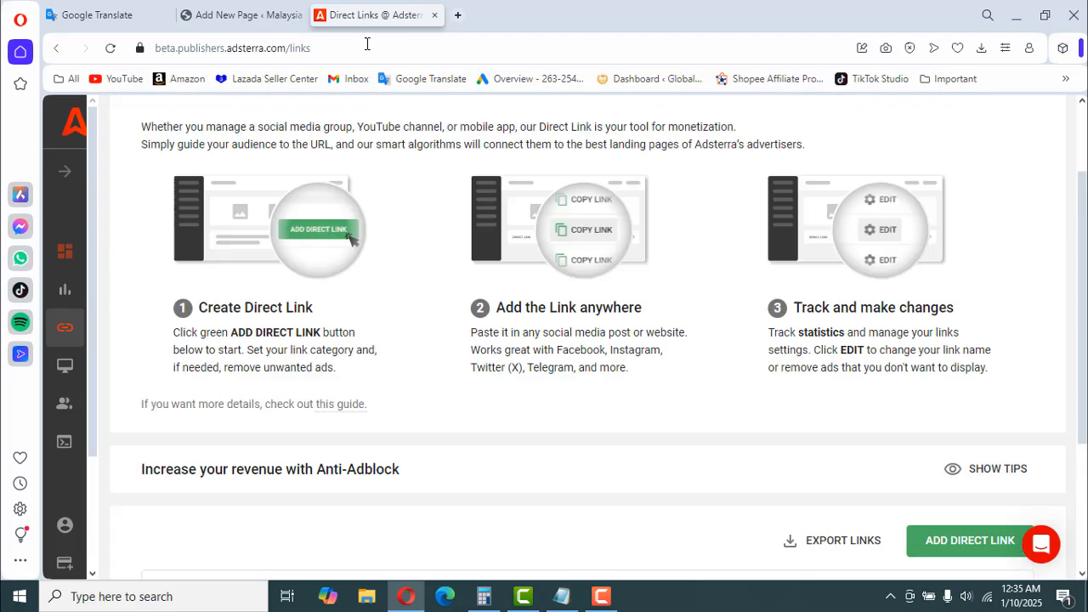
{"action": "left_click", "coordinate": [66, 292]}
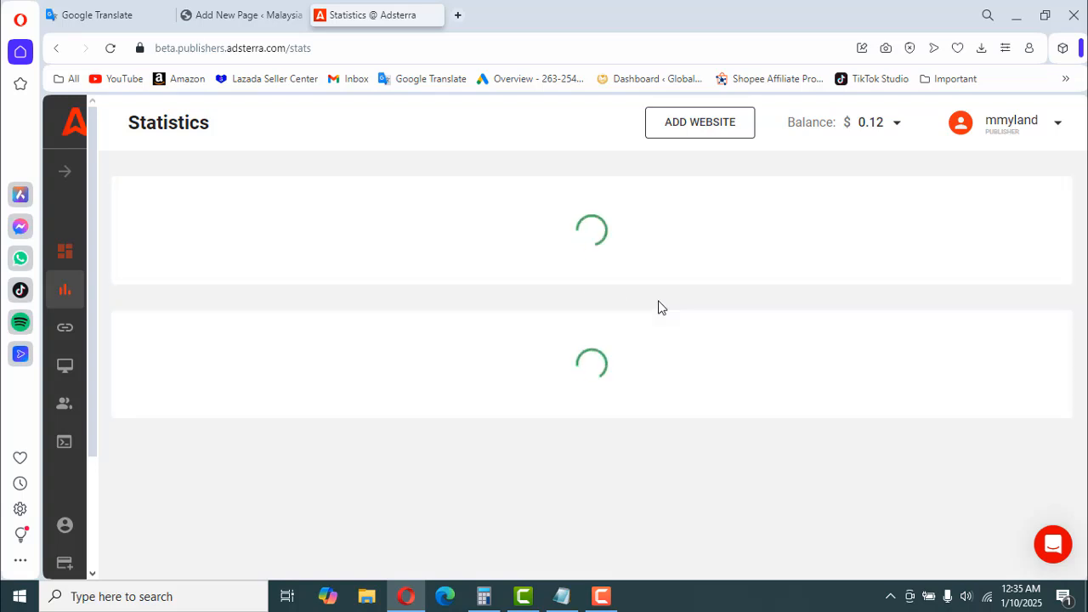
{"action": "scroll", "coordinate": [658, 323], "scroll_direction": "down", "scroll_amount": 3}
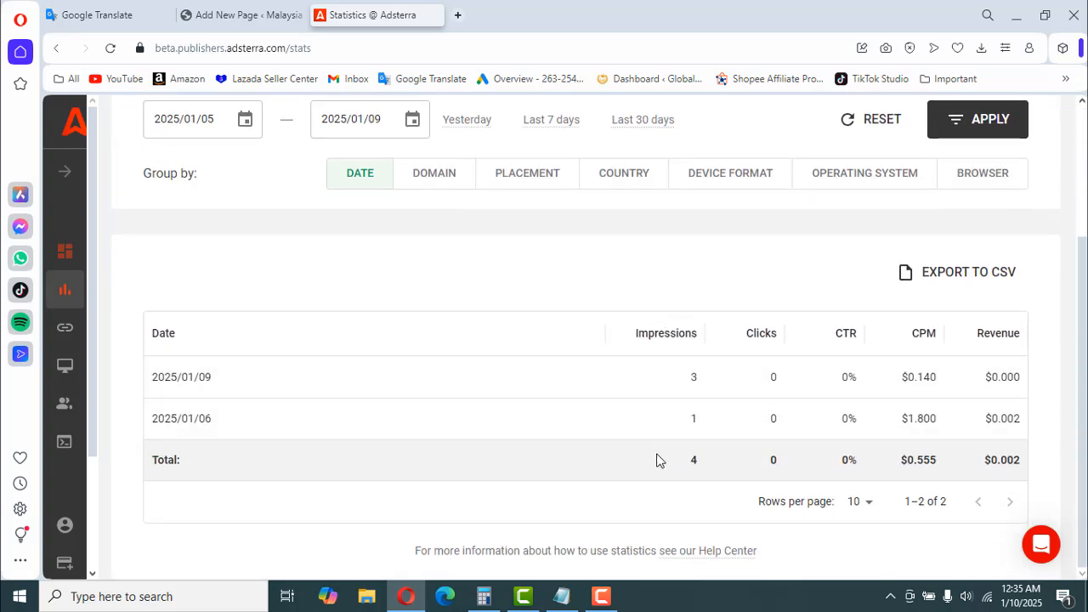
{"action": "scroll", "coordinate": [656, 460], "scroll_direction": "up", "scroll_amount": 3}
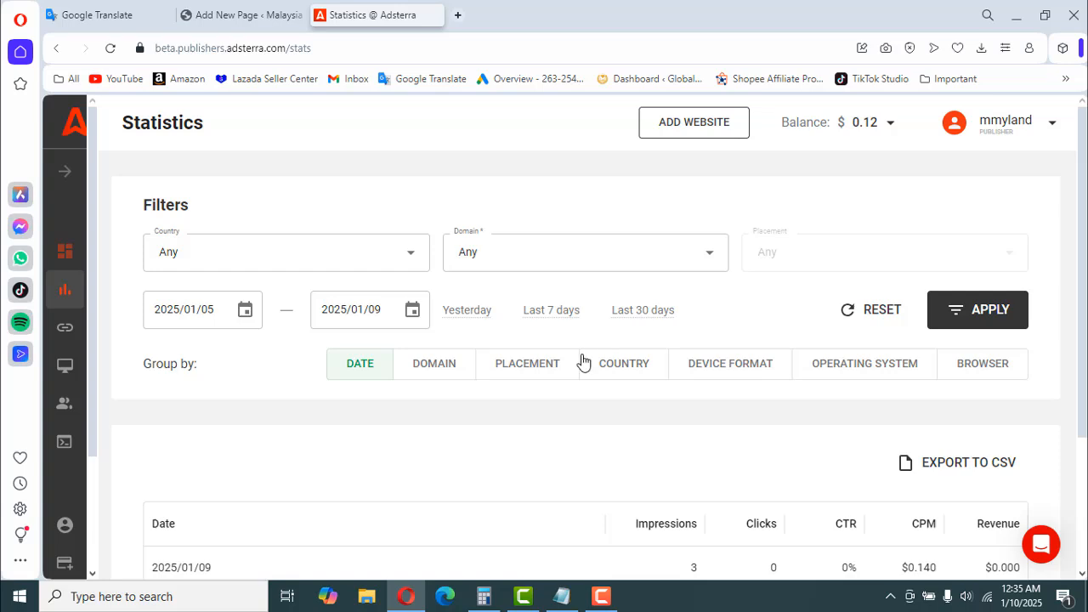
{"action": "left_click", "coordinate": [602, 596]}
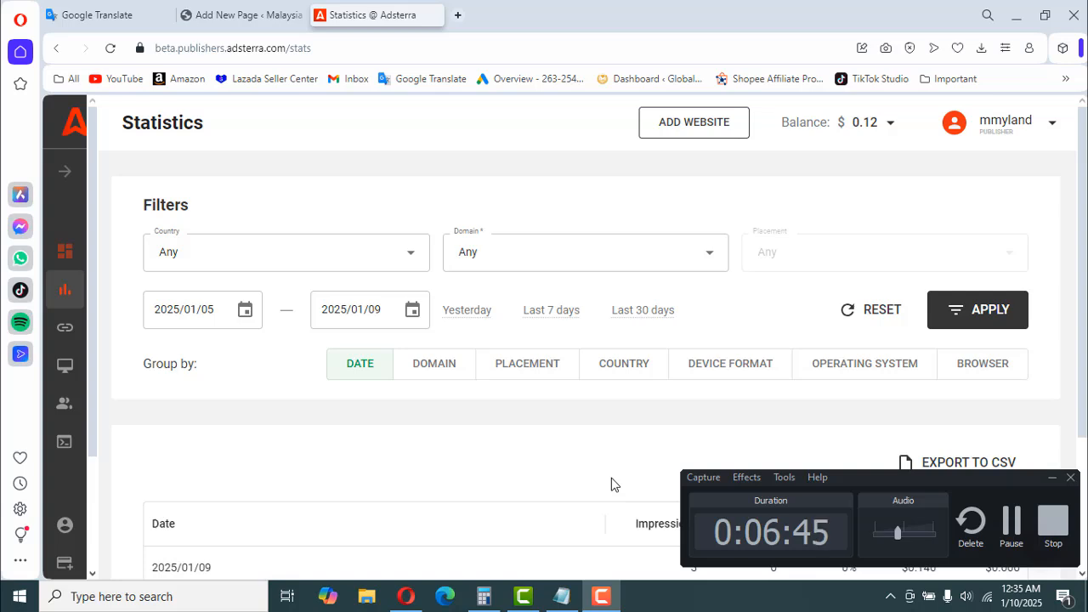